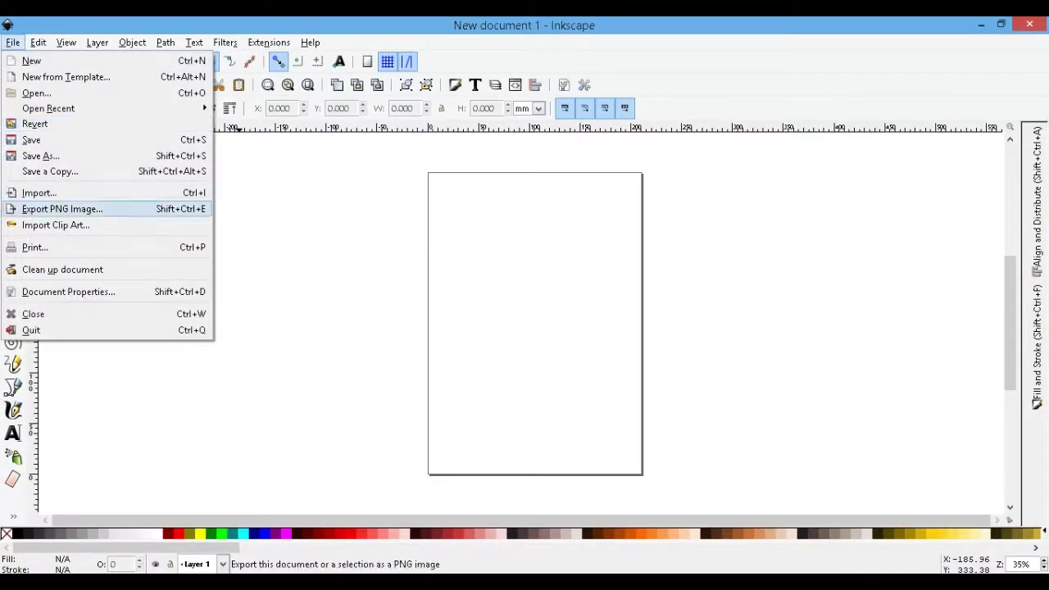
Step: Set Document Properties to px display units and landscape, with the page border hidden
key(Return)
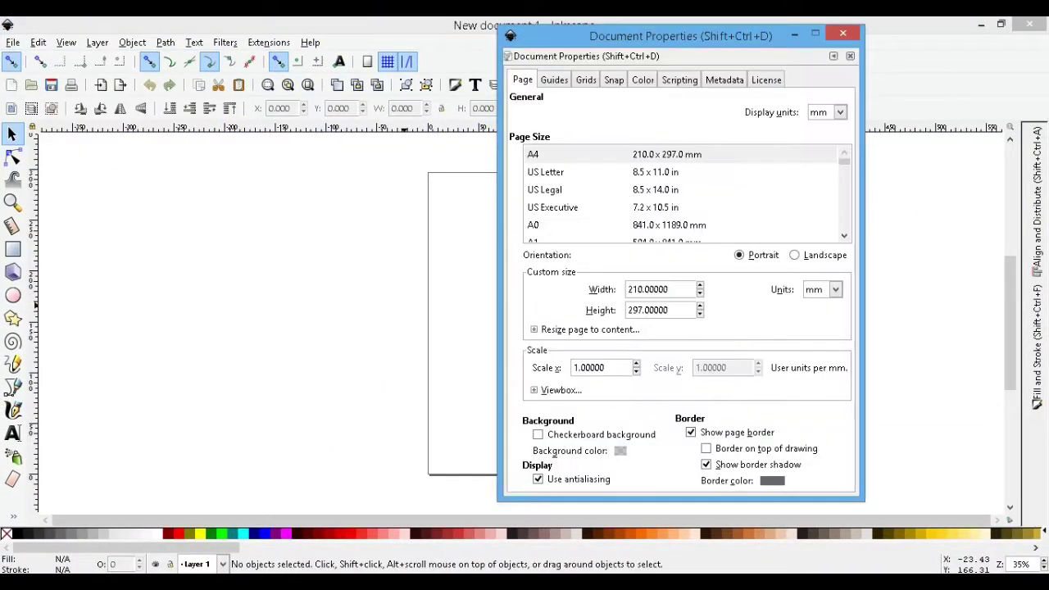
click(827, 112)
key(Return)
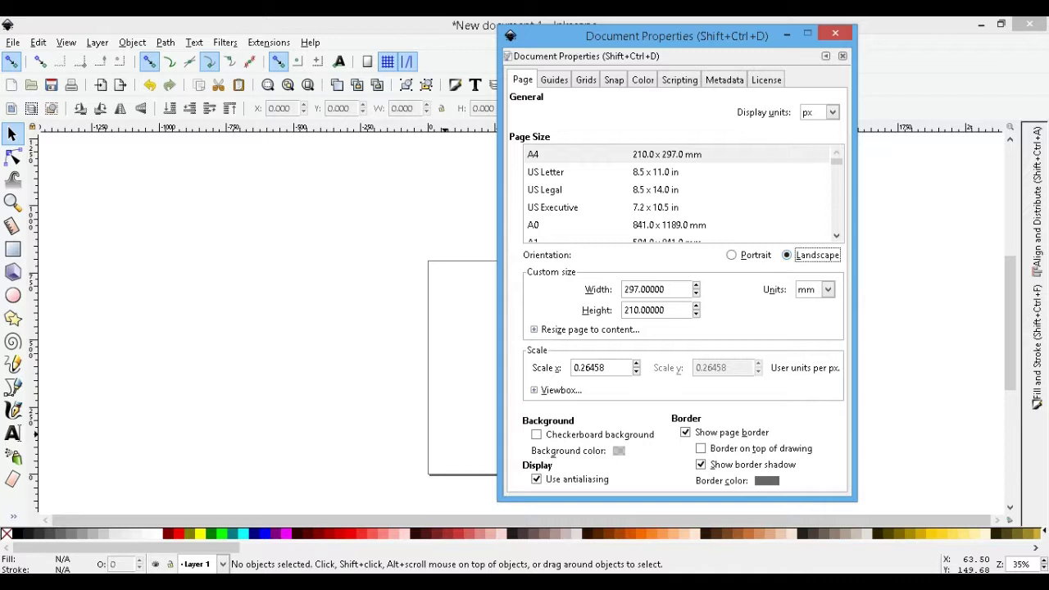
mouse_move(691, 432)
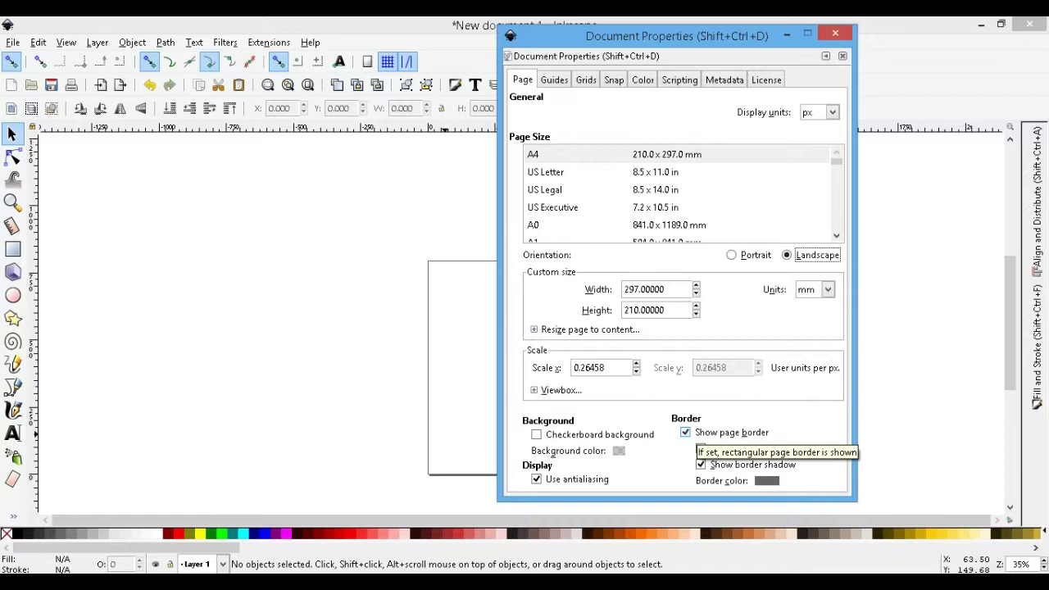
click(685, 432)
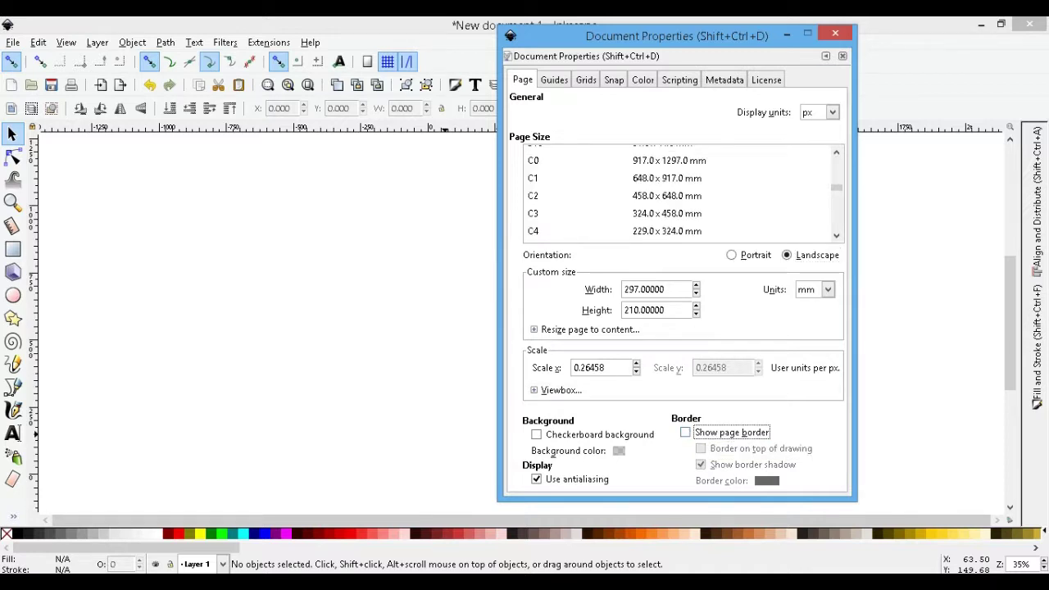
key(ctrl+shift+d)
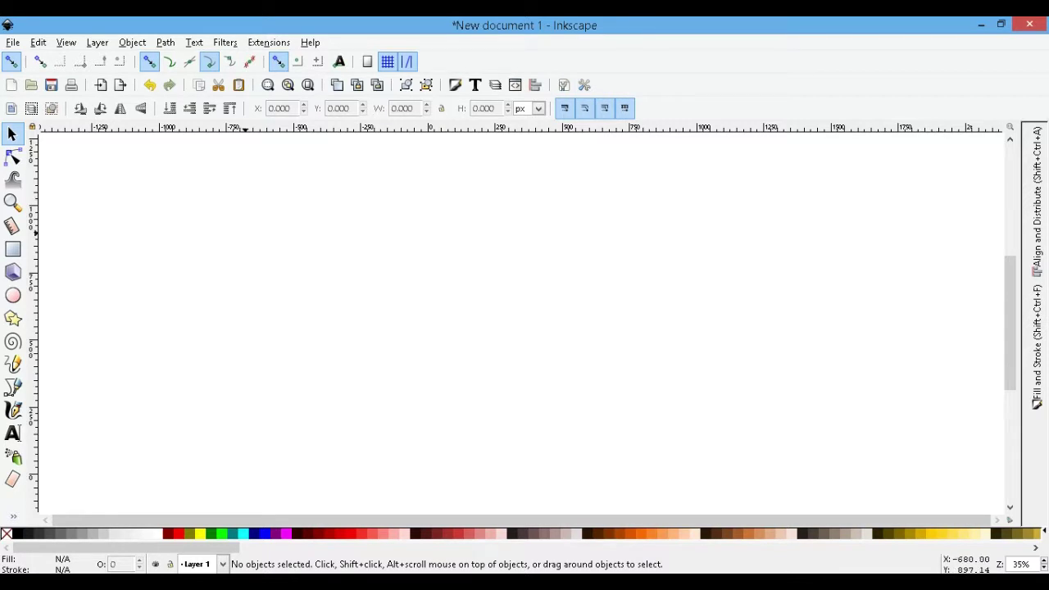
Step: Draw an ellipse near the canvas centre and set its opacity to 51.4%
key(e)
drag(400, 274, 669, 402)
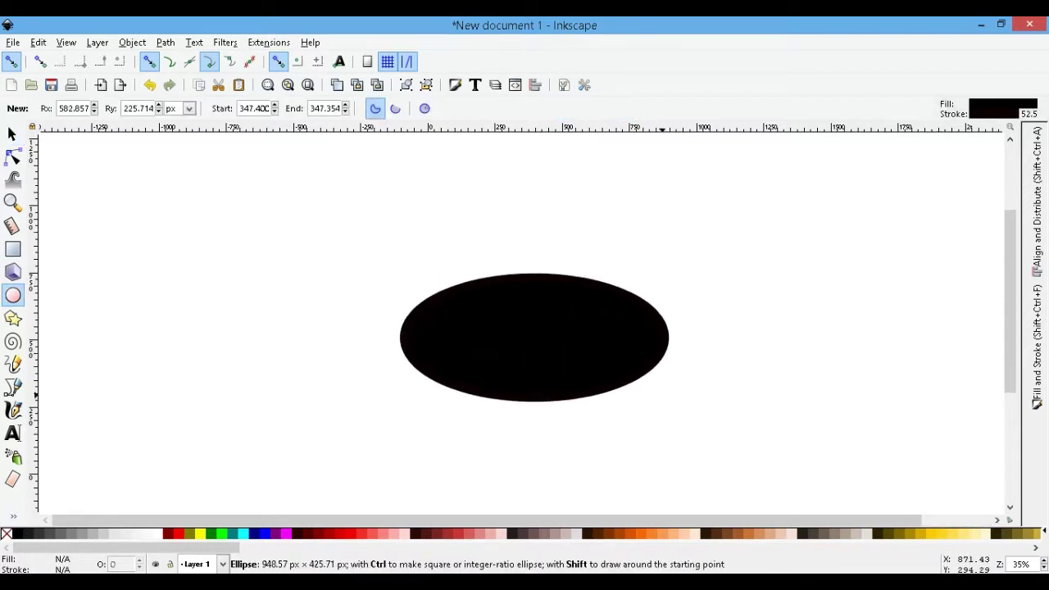
key(s)
drag(574, 331, 516, 293)
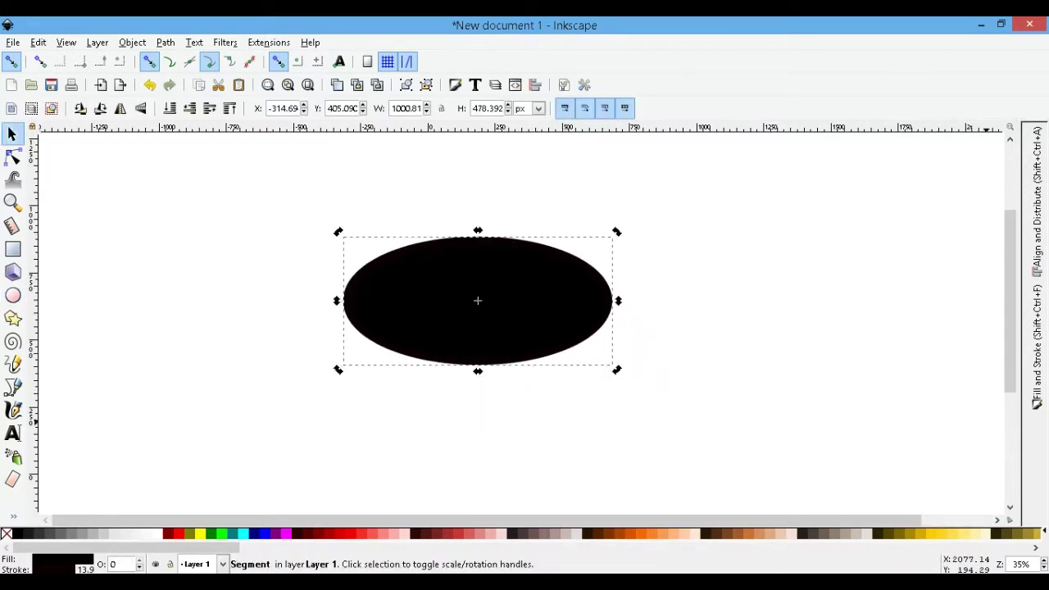
key(ctrl+shift+f)
click(901, 389)
right_click(541, 285)
click(566, 389)
Step: Fill the ellipse red with no outline, and add a blue copy offset right and down
click(179, 533)
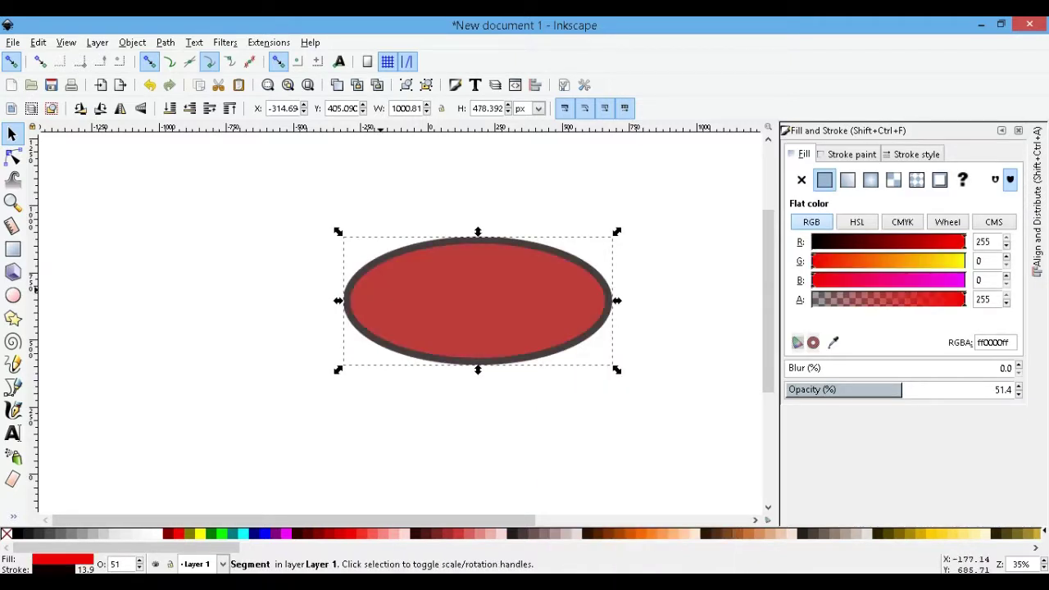
shift+click(6, 533)
key(ctrl+d)
click(286, 534)
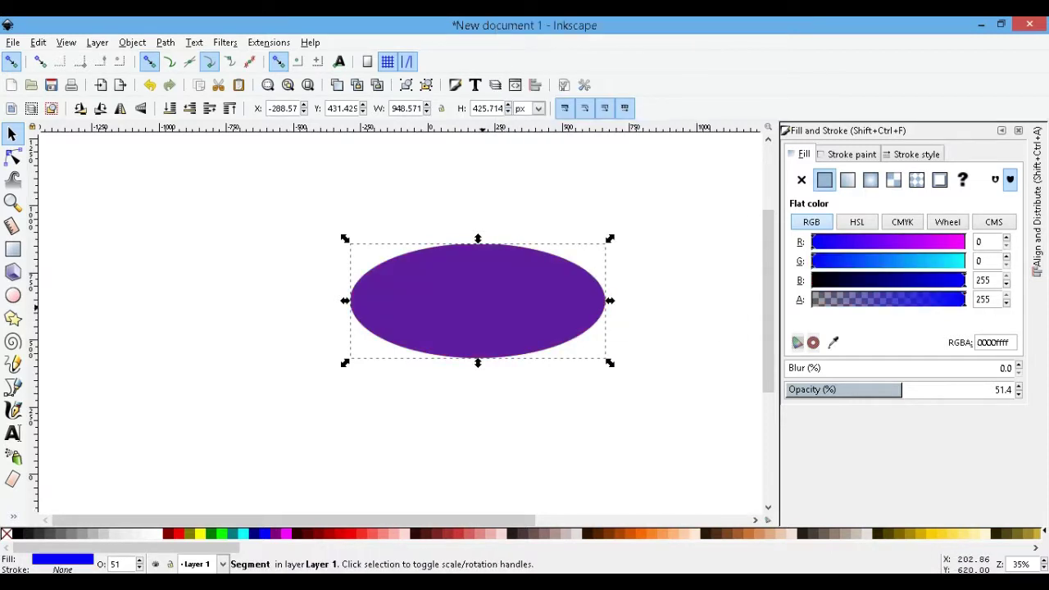
drag(458, 295, 484, 305)
shift+click(365, 303)
Step: Try a Path Difference with an opaque white fill, then undo back to the red ellipse
click(165, 42)
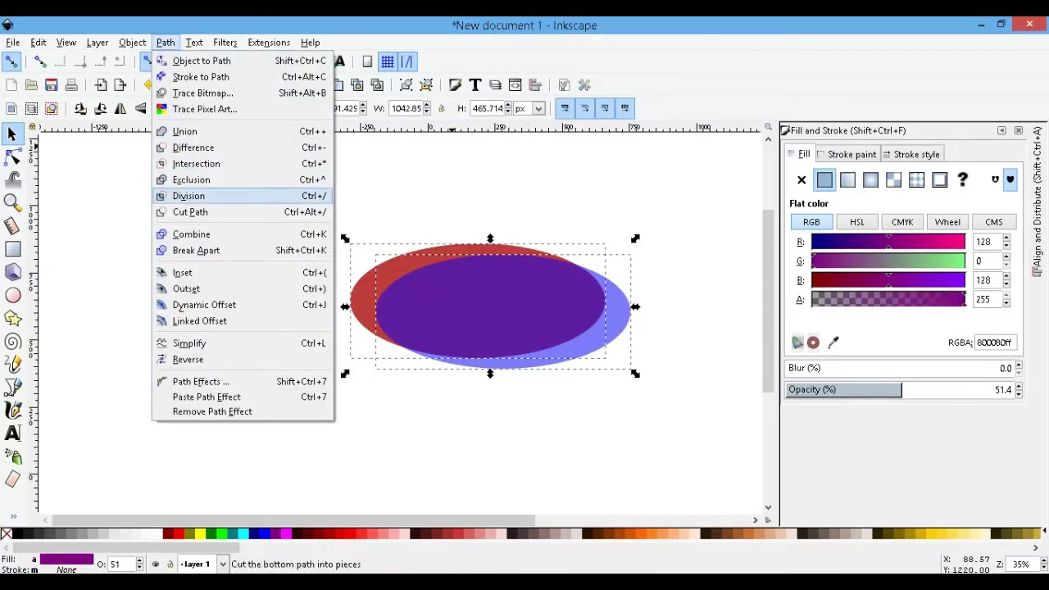
click(194, 147)
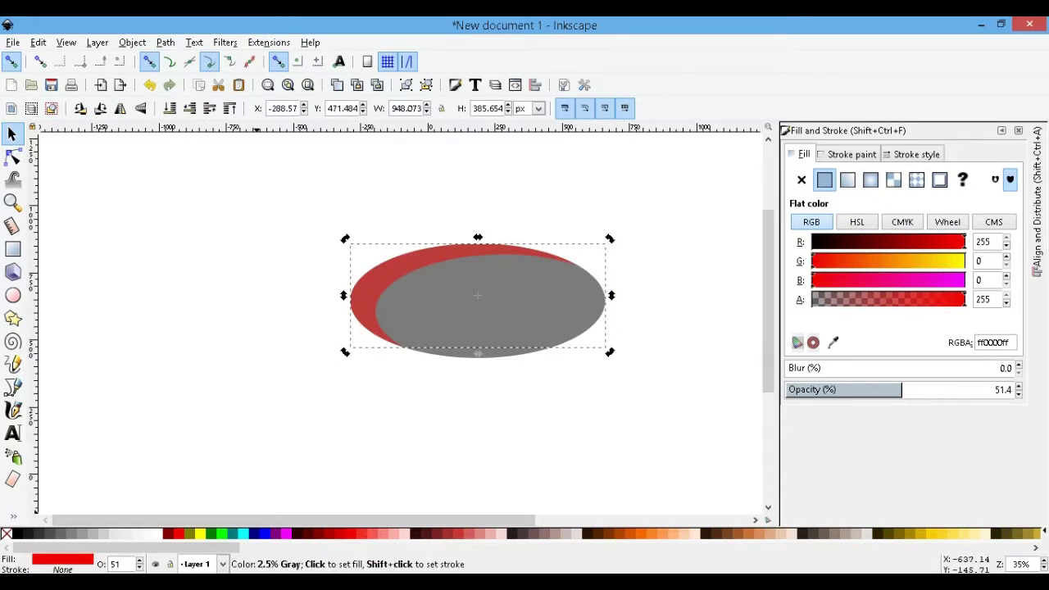
click(157, 534)
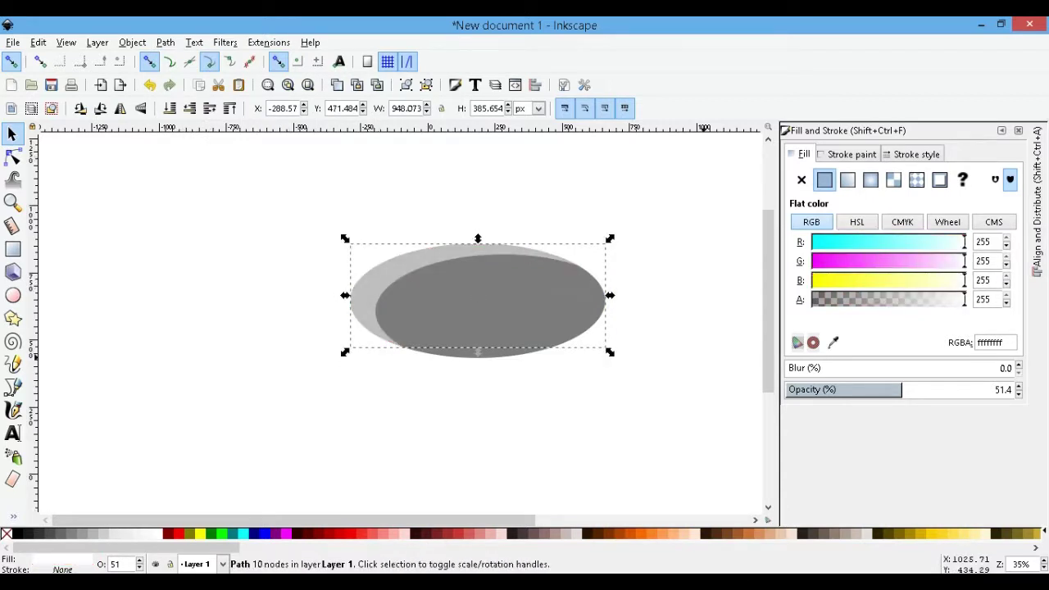
drag(902, 389, 1013, 389)
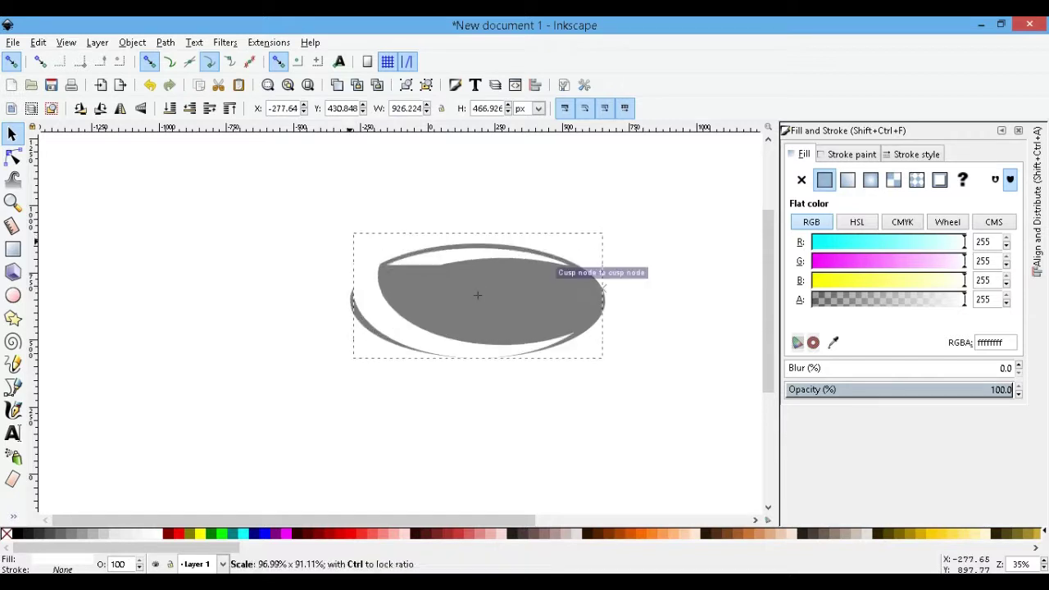
drag(344, 239, 358, 253)
key(ctrl+z)
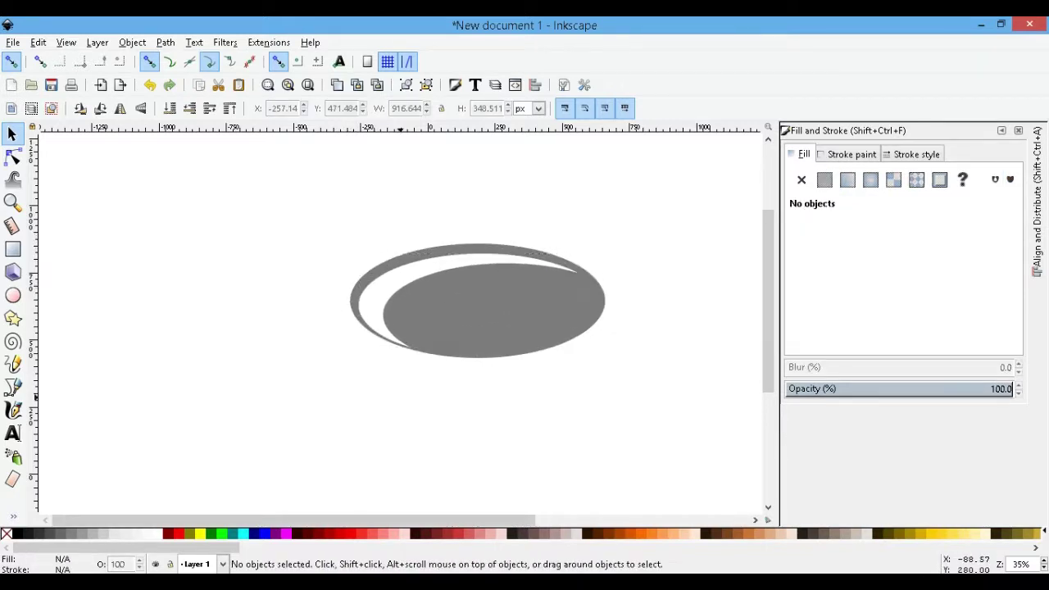
key(ctrl+z)
key(ctrl+z)
Step: Subtract an upward-offset blue copy from the ellipse with Path > Difference, filling the result white
right_click(484, 290)
click(524, 392)
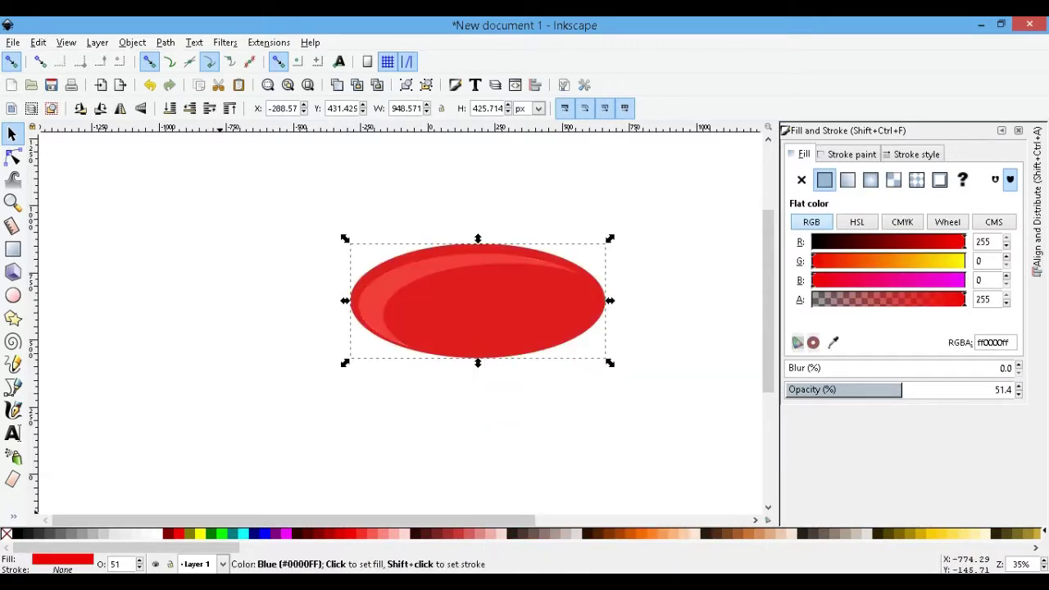
click(257, 533)
drag(460, 243, 460, 214)
shift+click(590, 312)
click(165, 42)
click(188, 126)
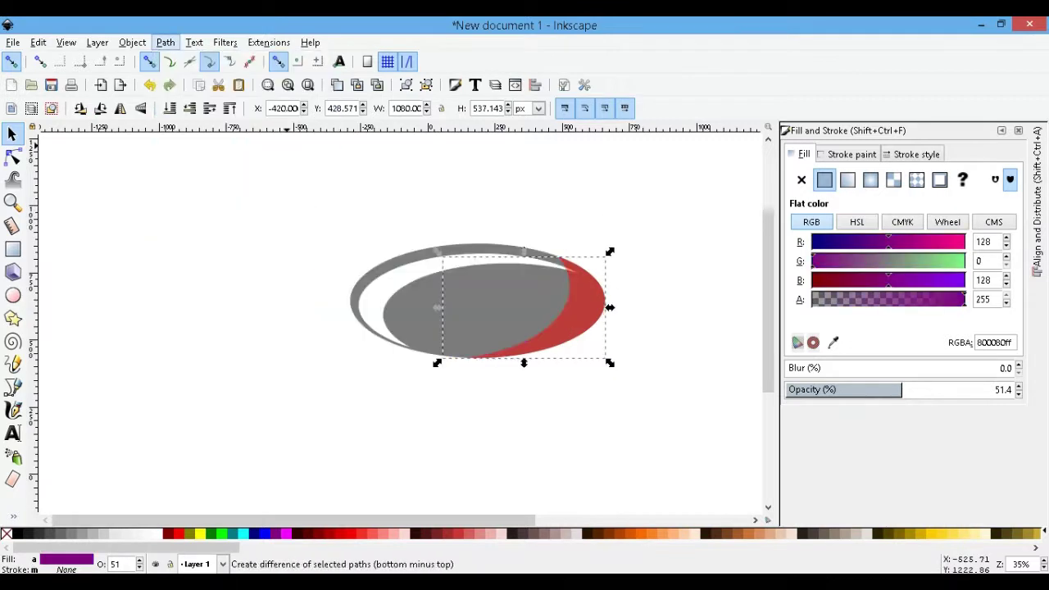
click(154, 534)
drag(609, 307, 614, 316)
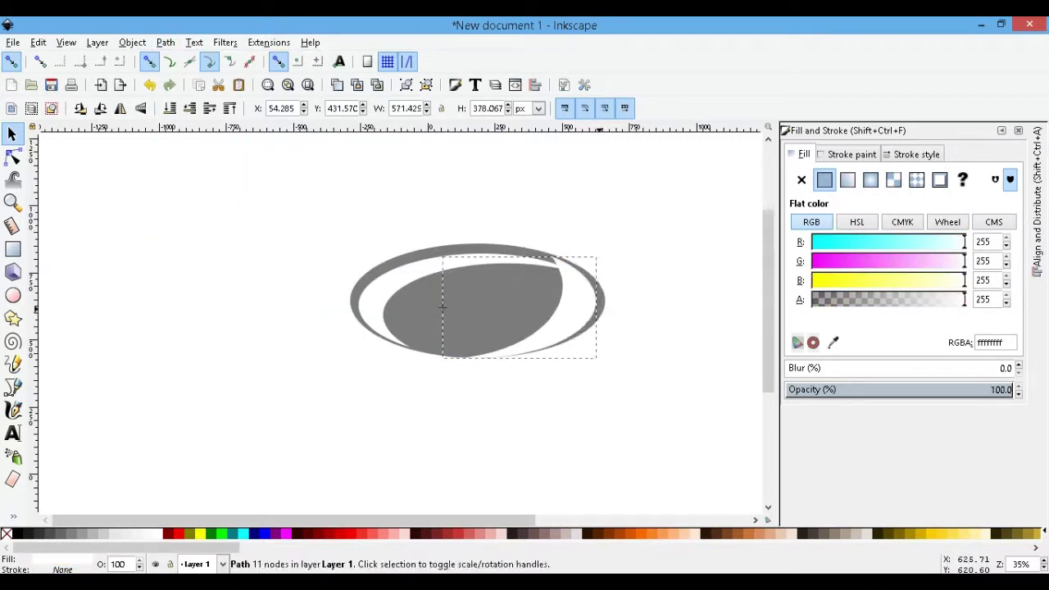
Step: Colour the crescent shading path bright red and reselect the red ellipse
click(339, 533)
click(419, 533)
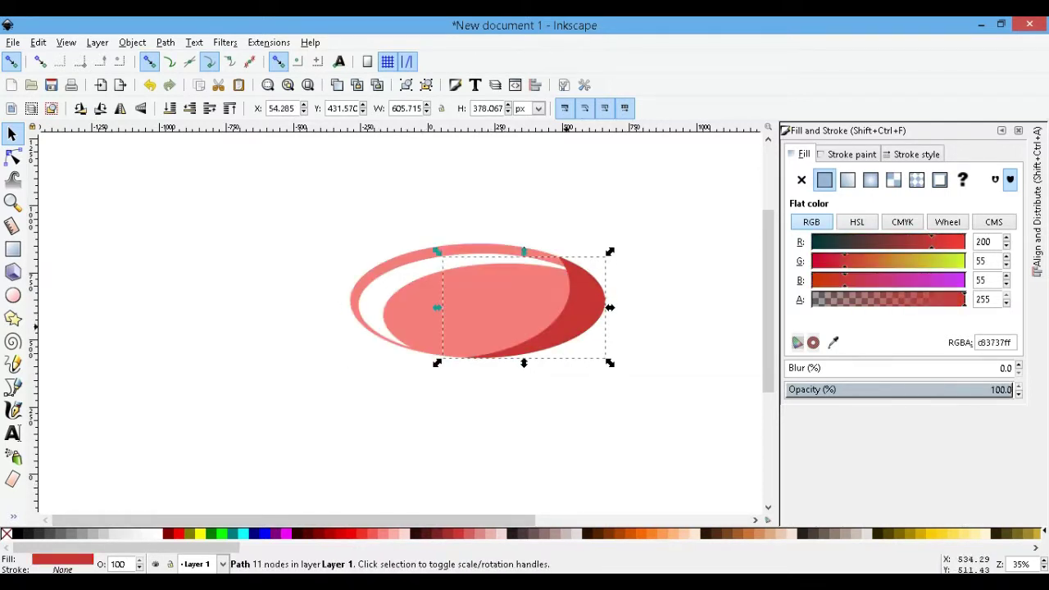
click(348, 534)
click(460, 450)
click(603, 301)
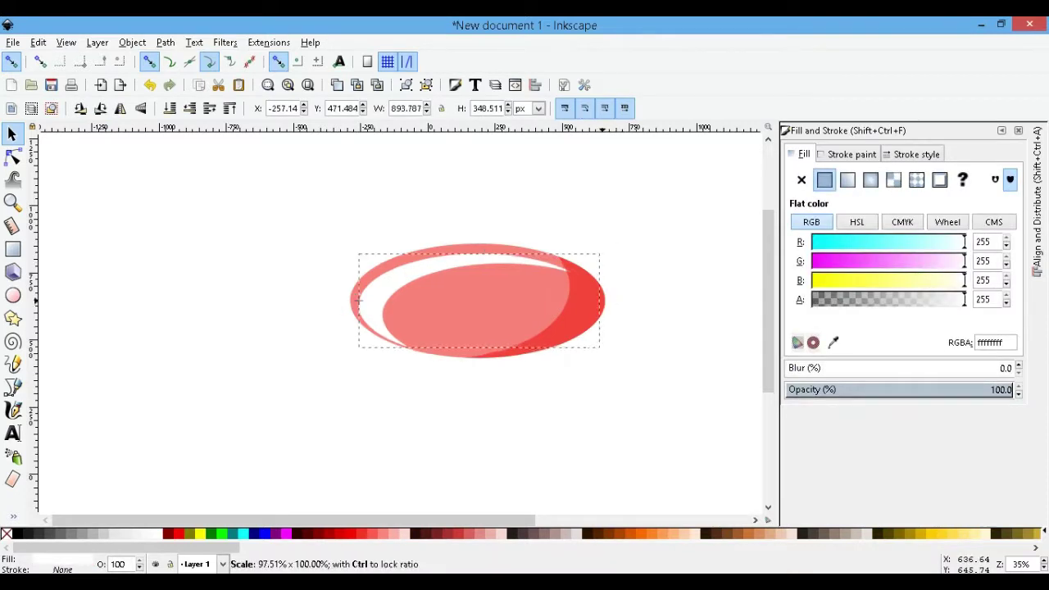
key(Escape)
click(602, 254)
Step: Duplicate the ellipse into a small white oval, tilted and placed at the upper left
right_click(490, 288)
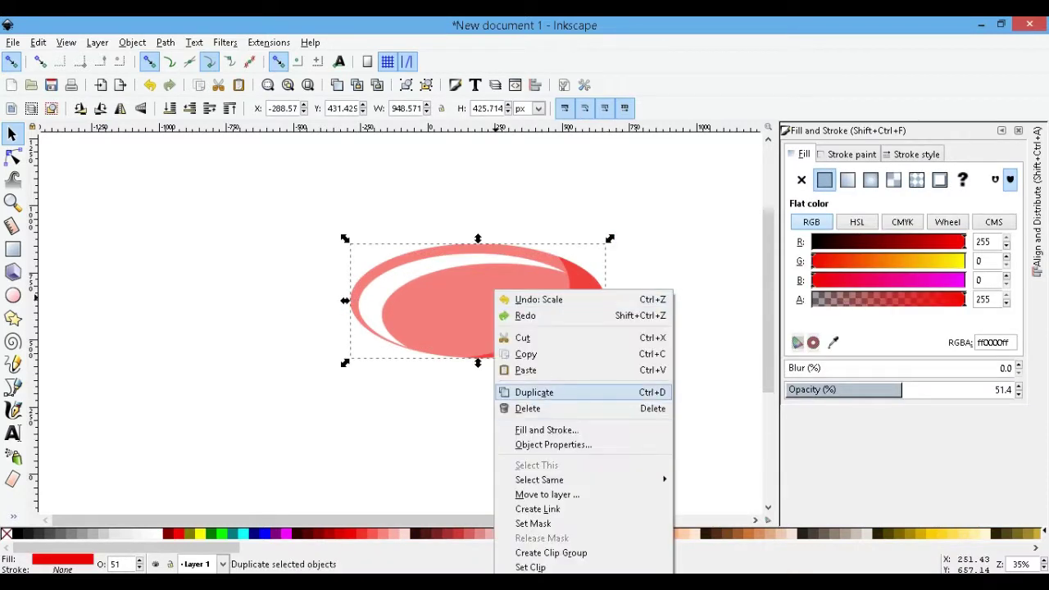
key(ctrl+d)
mouse_move(610, 239)
mouse_down()
mouse_move(510, 285)
mouse_move(459, 413)
mouse_move(451, 304)
mouse_move(434, 295)
mouse_up()
click(156, 534)
click(478, 301)
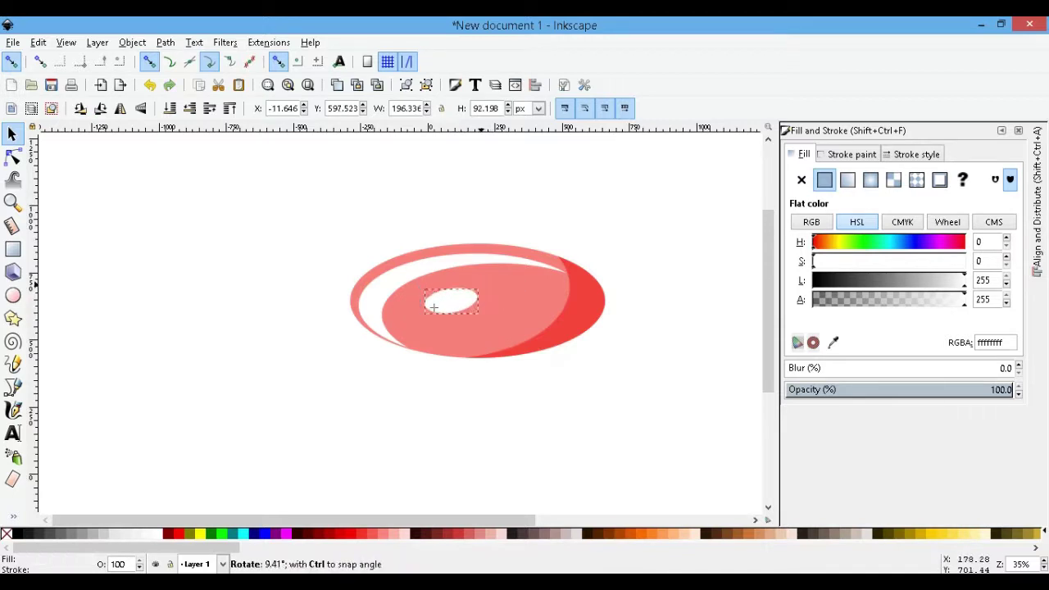
key(Escape)
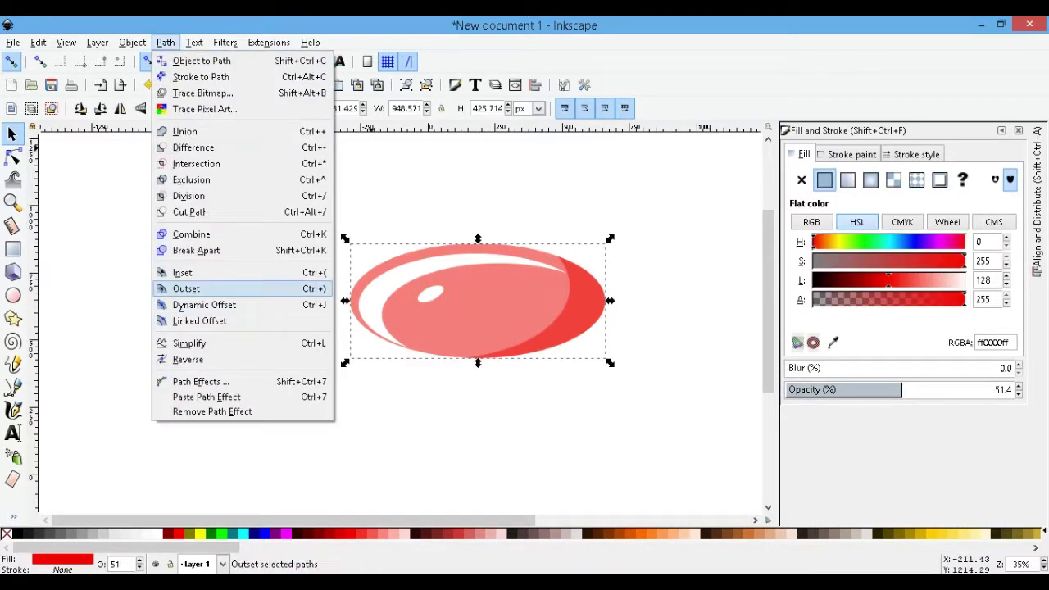
Step: Make a linked-offset rim around the ellipse, convert it to a path, and make it opaque darker red
click(200, 320)
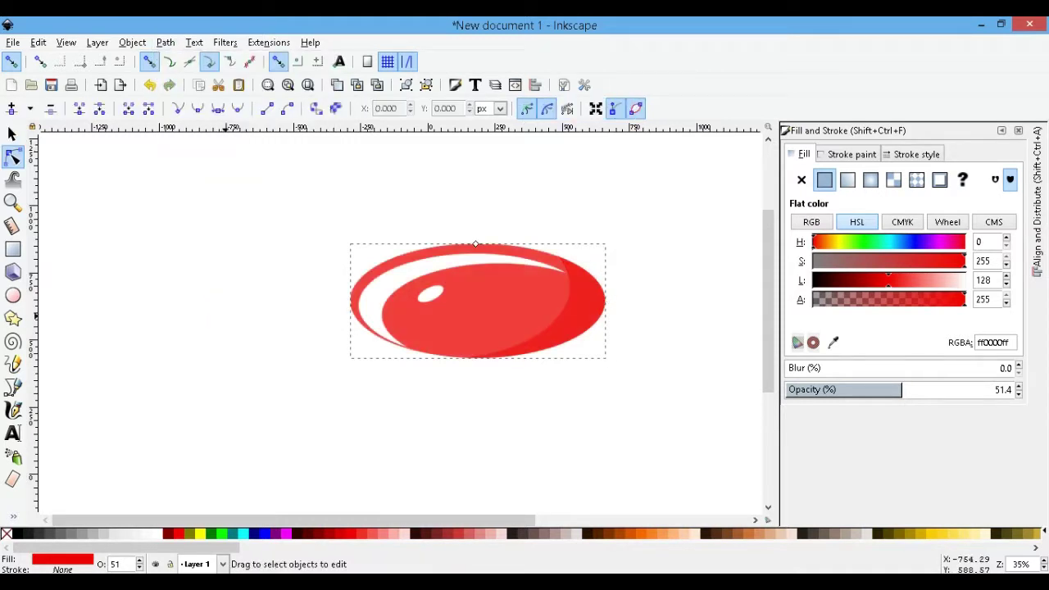
drag(476, 243, 473, 238)
mouse_move(889, 281)
mouse_down()
mouse_move(843, 281)
mouse_move(889, 280)
mouse_up()
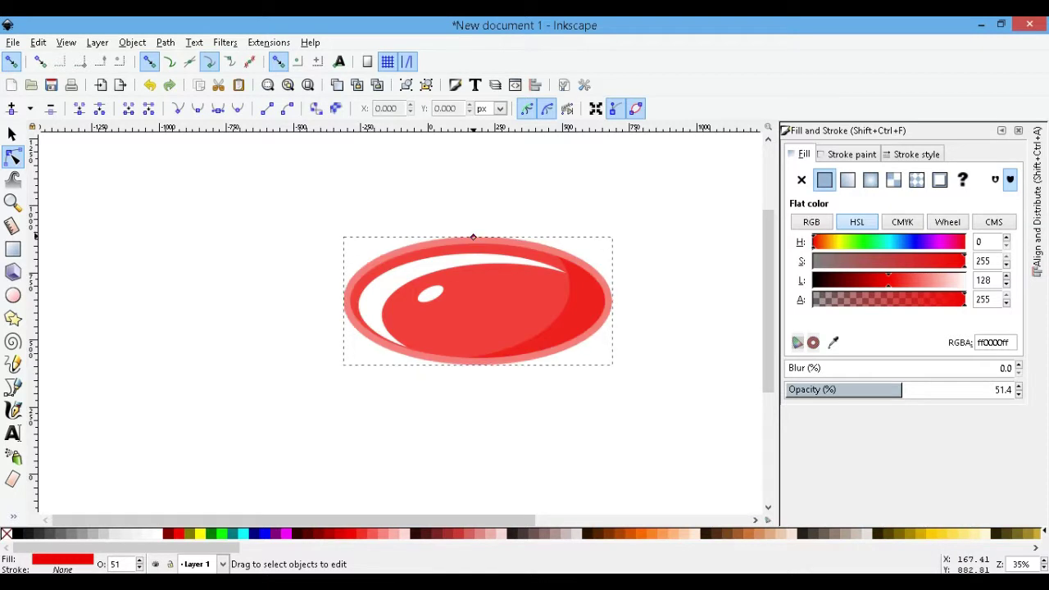
click(165, 42)
click(197, 59)
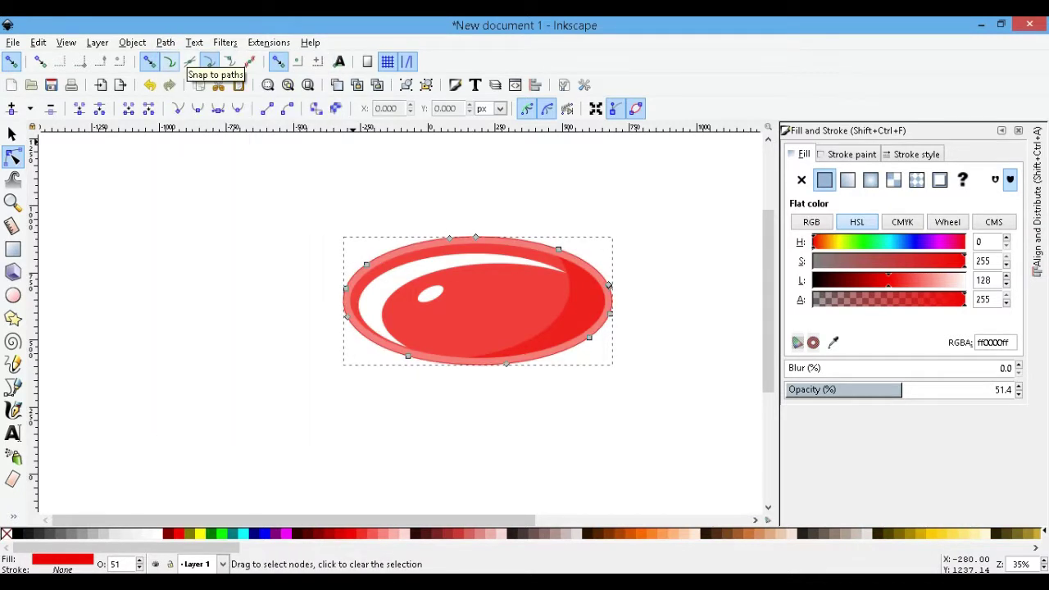
click(1009, 389)
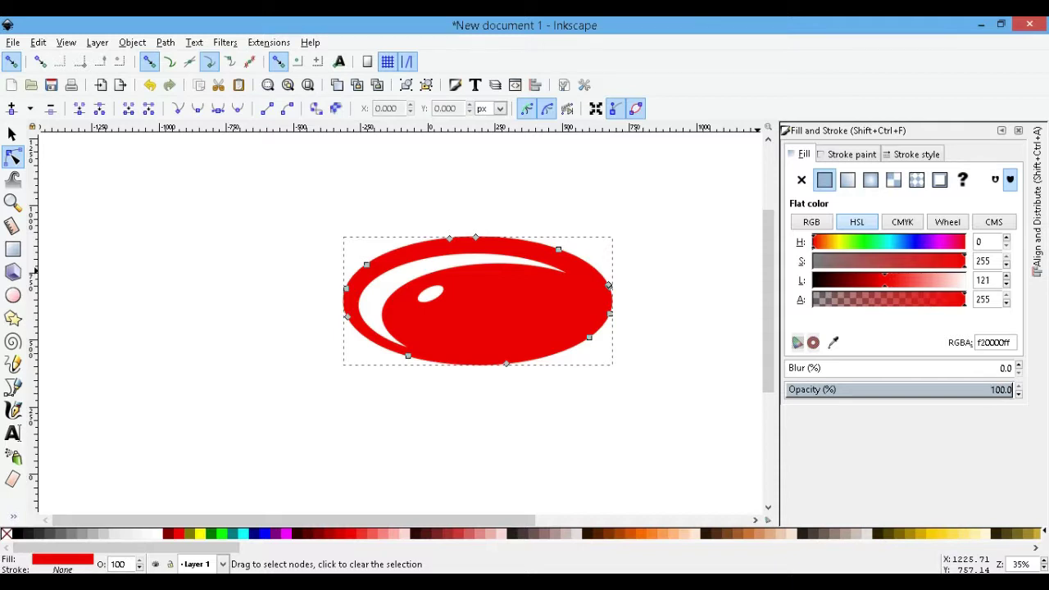
drag(885, 280, 873, 280)
Step: Darken the red of the crescent shading path
key(s)
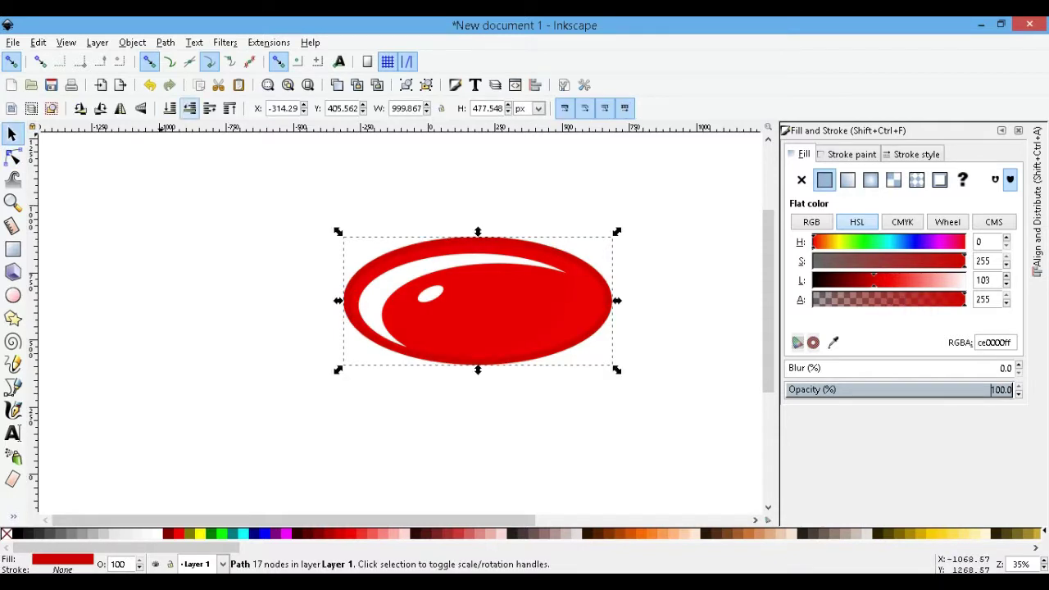
click(565, 327)
drag(881, 281, 867, 280)
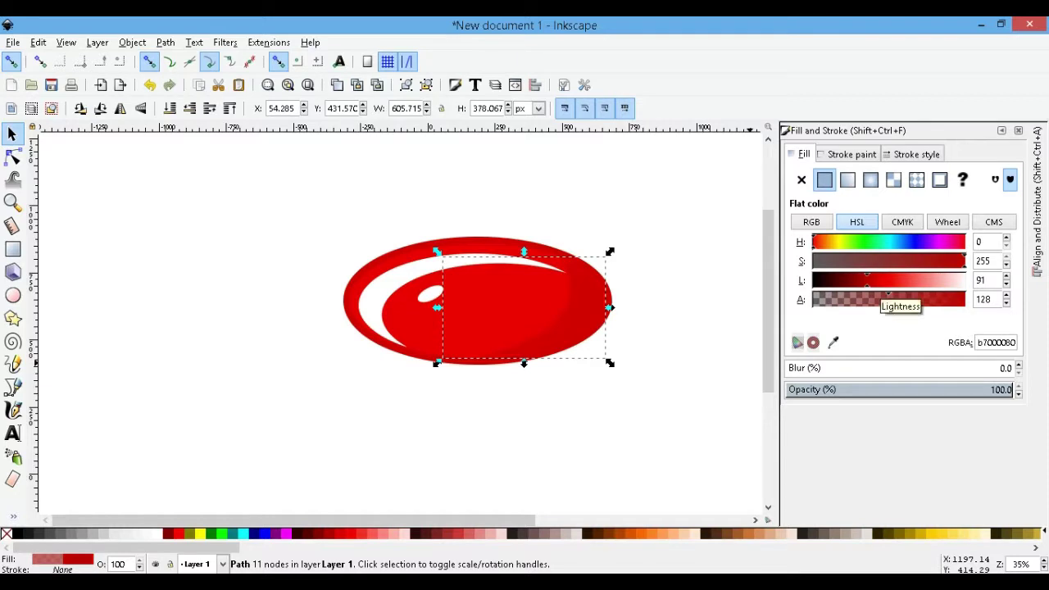
key(Tab)
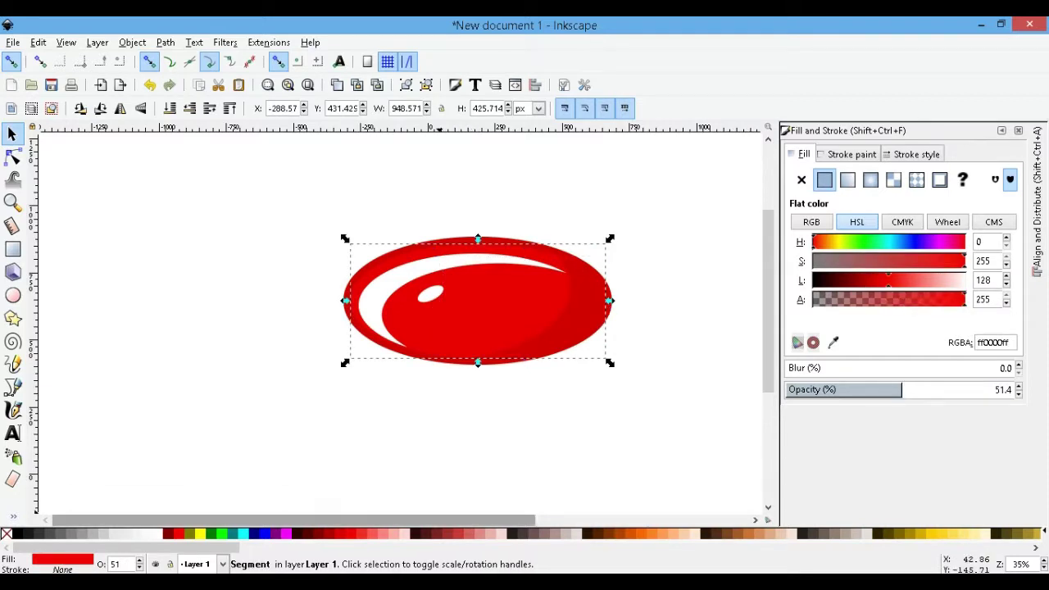
Step: Fill the main scoop ellipse with opaque cyan
scroll(492, 533, right, 3)
scroll(491, 533, right, 3)
scroll(492, 533, right, 2)
click(352, 533)
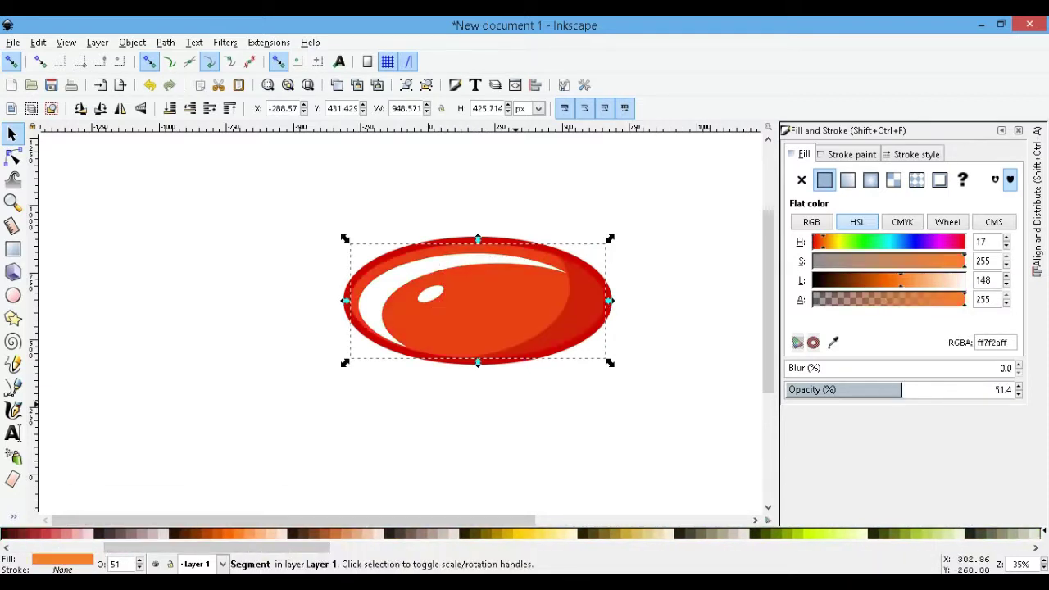
drag(217, 547, 605, 547)
click(467, 534)
click(1008, 389)
Step: Make the shading opaque cyan and the rim deep teal, then group all five pieces
click(569, 330)
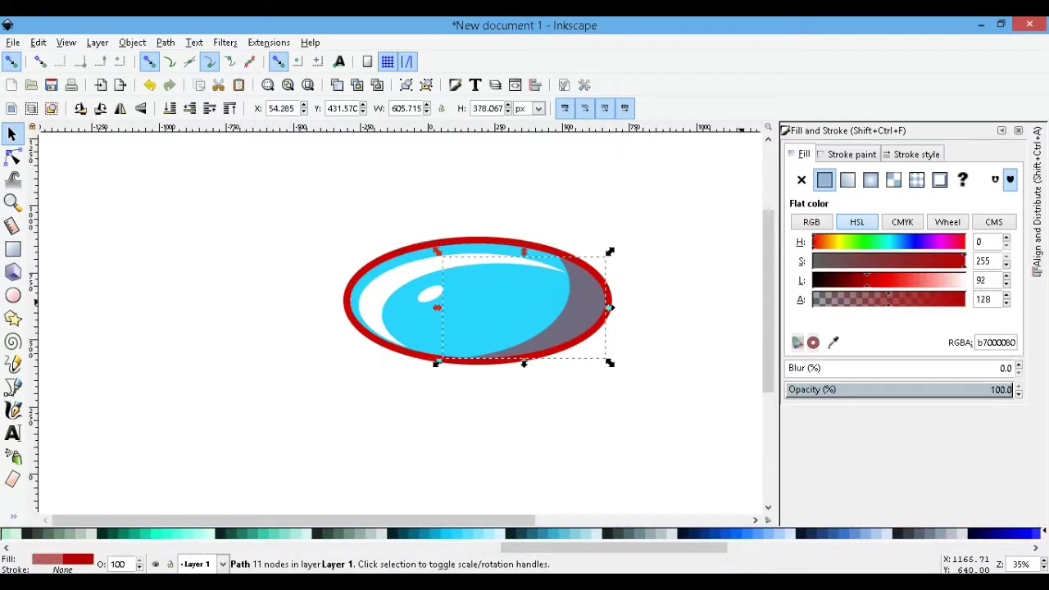
click(483, 533)
click(833, 343)
click(348, 301)
key(ctrl+z)
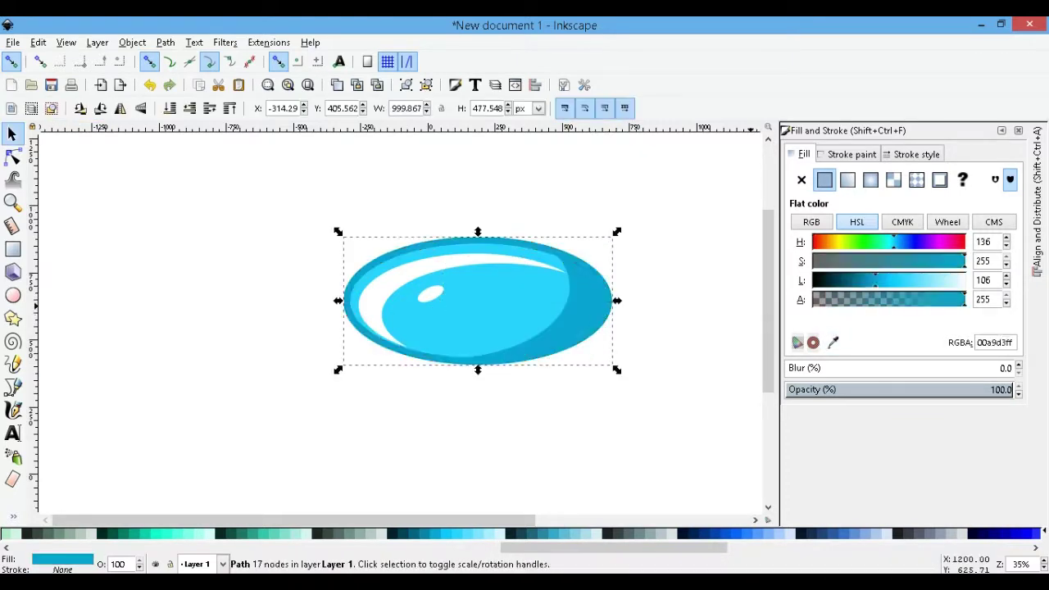
drag(875, 280, 858, 280)
click(833, 343)
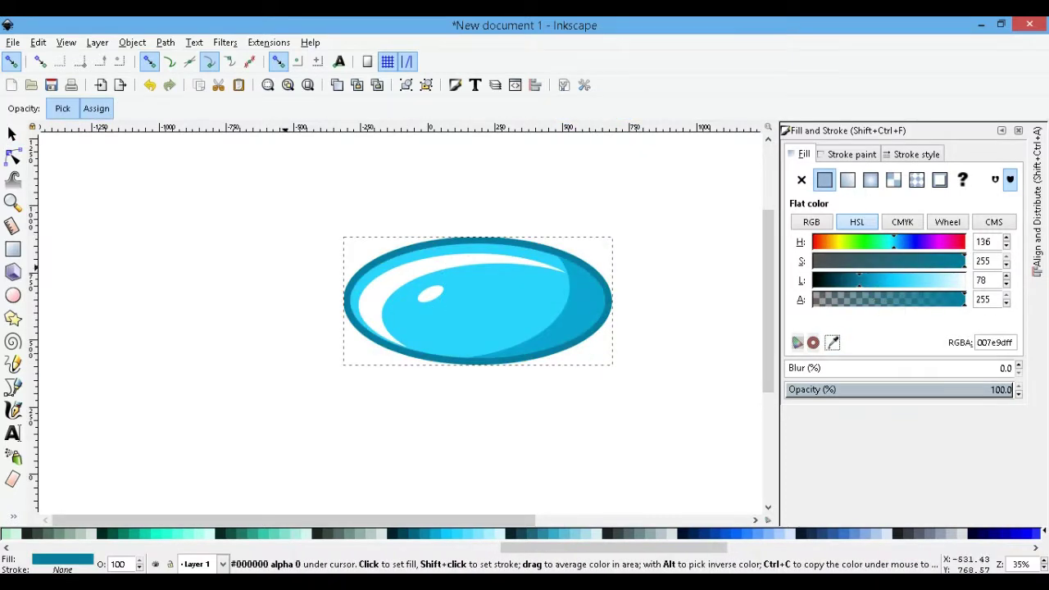
key(s)
key(ctrl+a)
key(ctrl+g)
Step: Undo the scoop stretch, then group the five pieces and enlarge the scoop slightly
drag(477, 368, 477, 389)
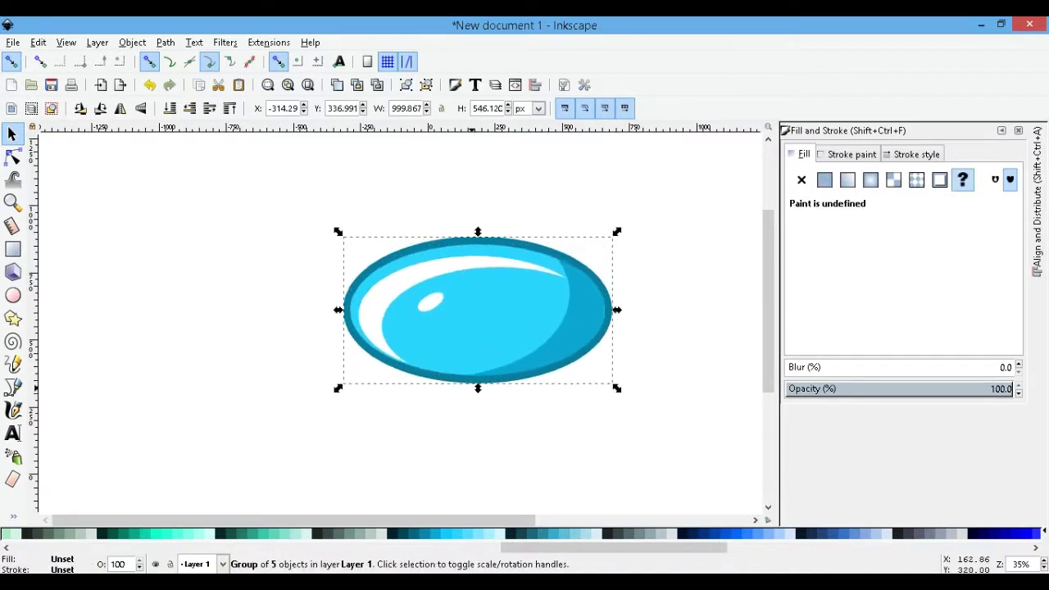
scroll(631, 315, up, 2)
scroll(630, 316, up, 2)
scroll(631, 316, up, 1)
right_click(628, 360)
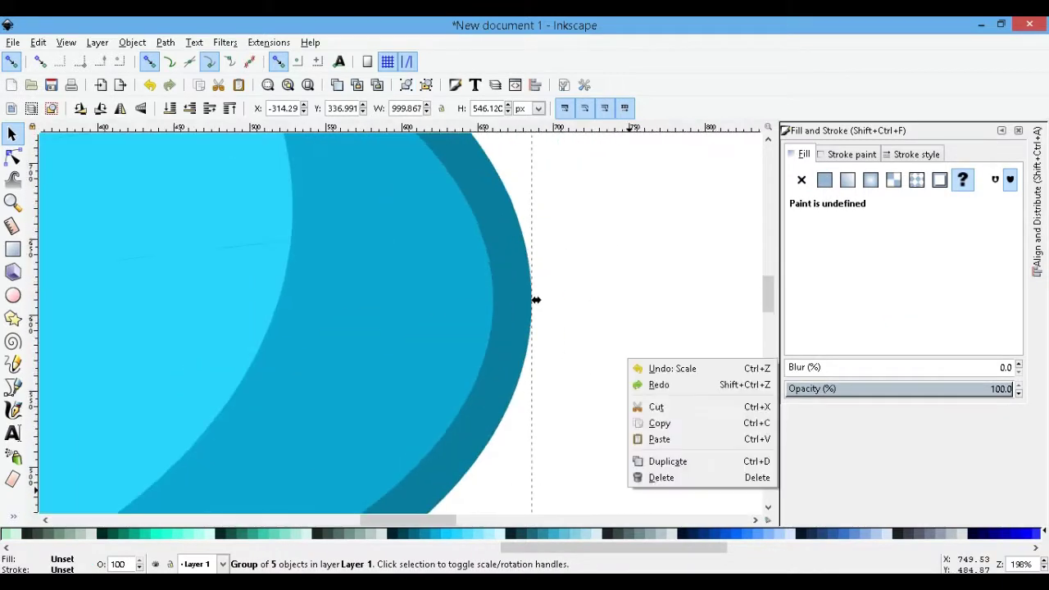
click(672, 368)
click(12, 42)
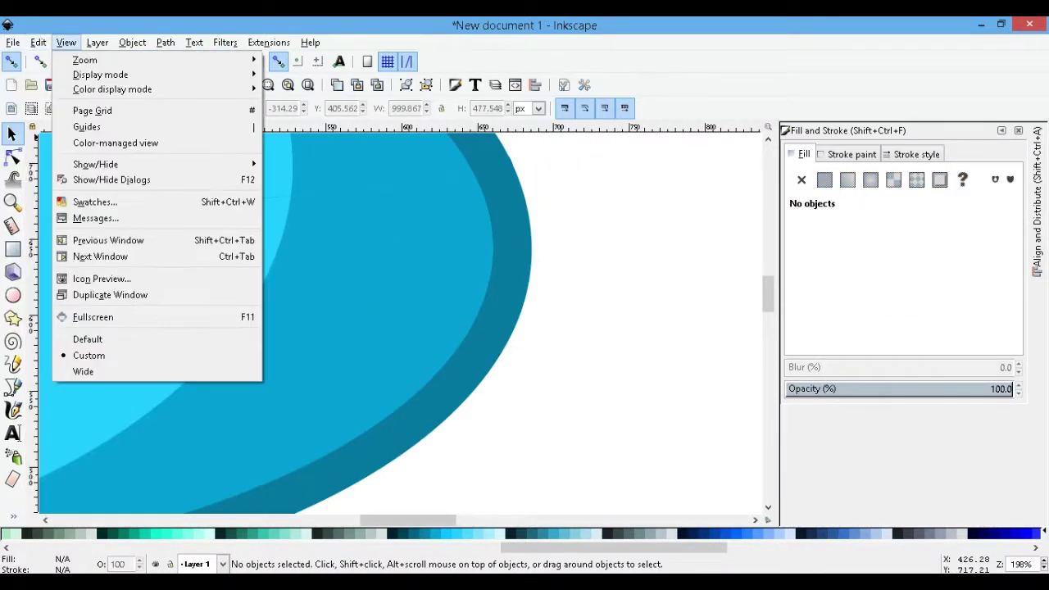
scroll(401, 319, down, 3)
scroll(402, 320, down, 1)
scroll(401, 320, down, 1)
key(ctrl+a)
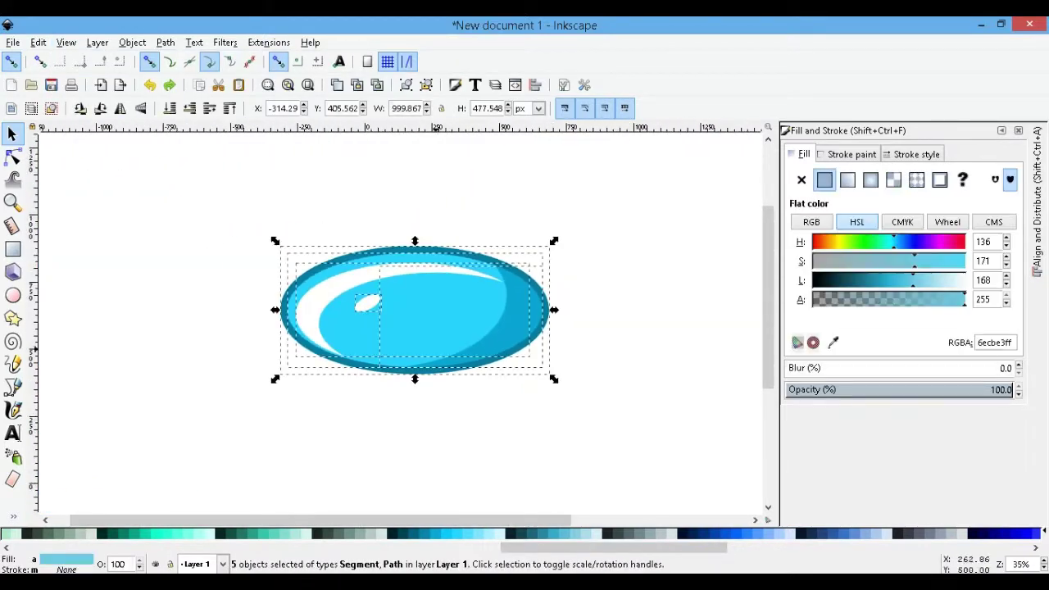
click(404, 85)
drag(554, 241, 563, 231)
Step: Stack two progressively smaller scoop copies above the original
right_click(468, 316)
key(Escape)
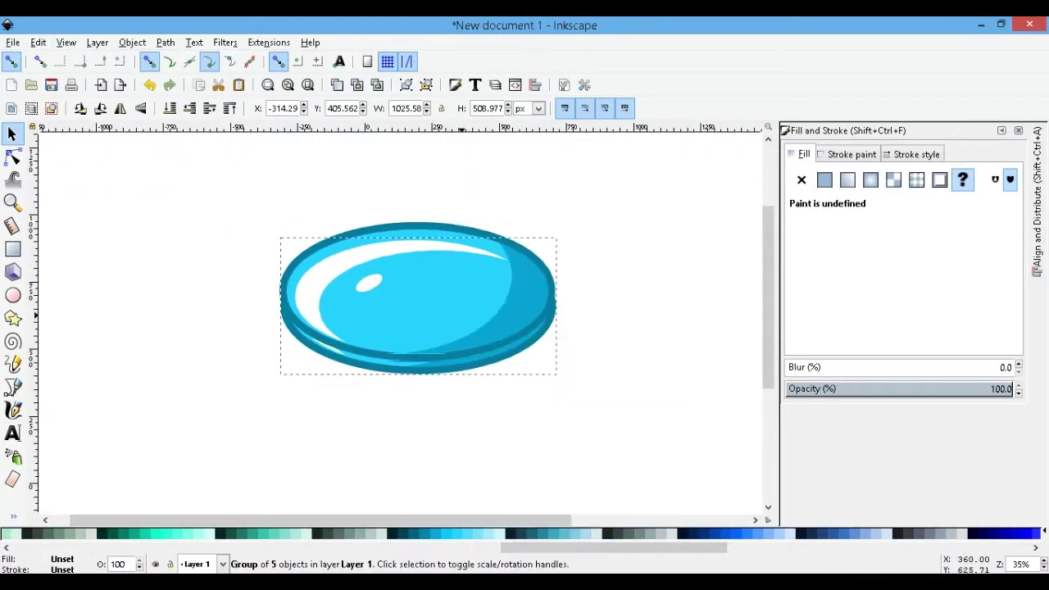
key(ctrl+d)
drag(461, 315, 461, 229)
drag(562, 153, 547, 172)
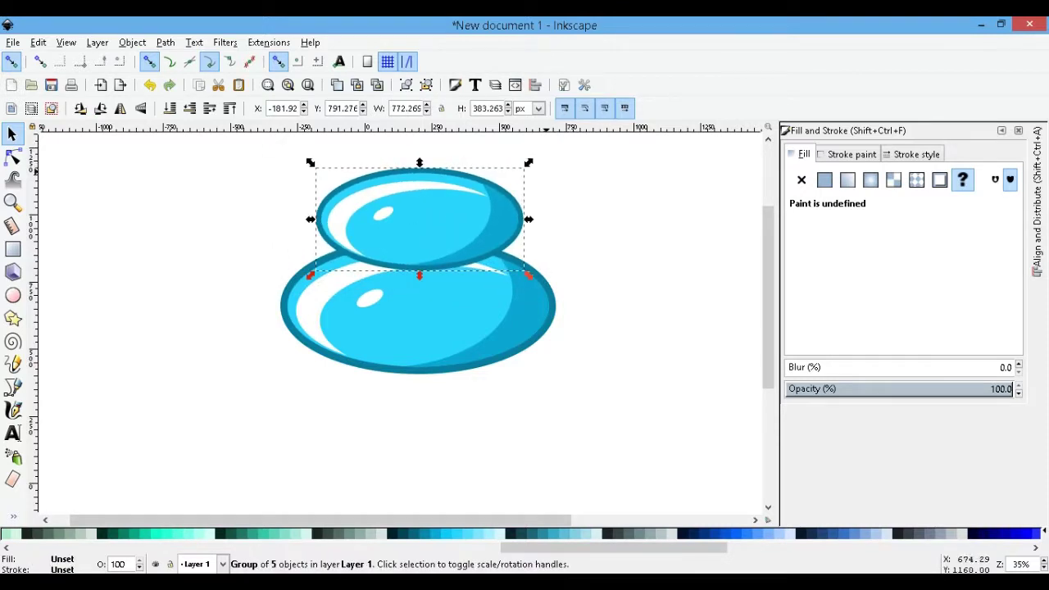
scroll(528, 220, up, 2)
drag(529, 221, 538, 218)
right_click(452, 271)
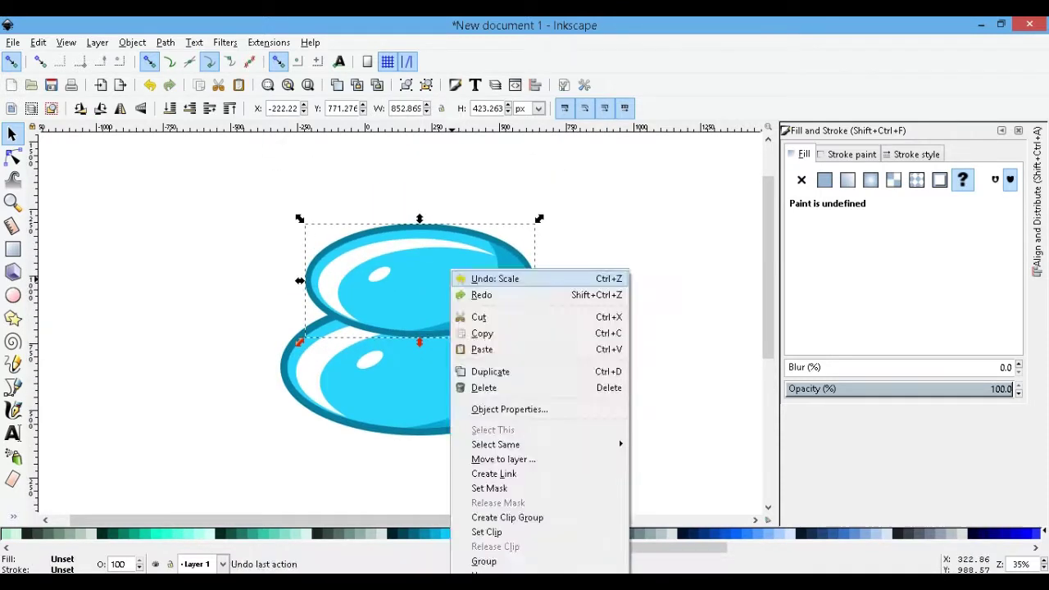
click(490, 372)
drag(426, 286, 432, 196)
drag(542, 260, 513, 244)
Step: Centre the three scoops on one vertical axis and send the bottom scoop behind the middle
drag(588, 443, 375, 189)
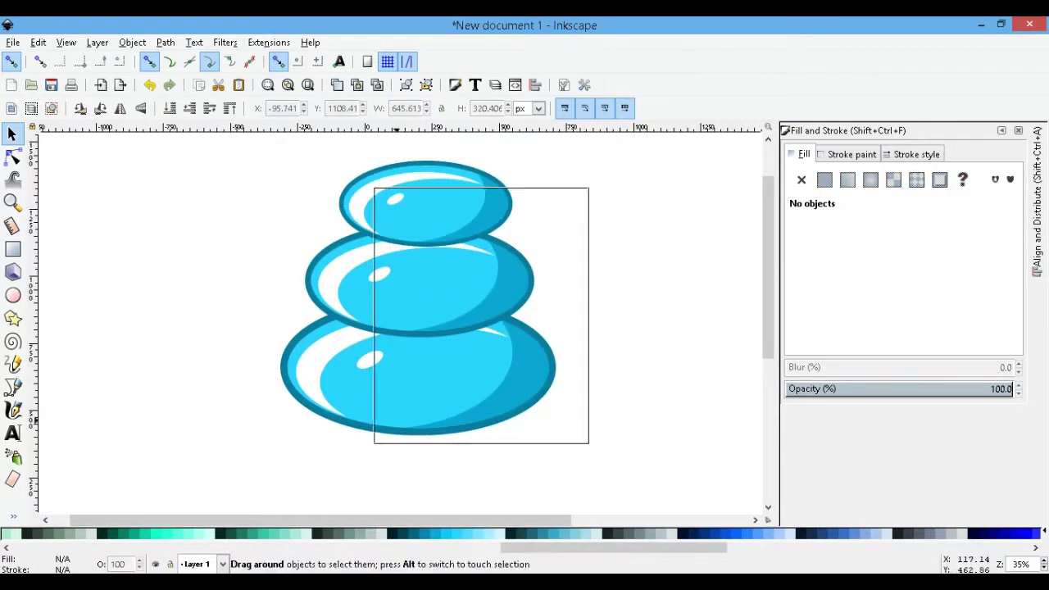
key(ctrl+shift+a)
click(950, 204)
key(F12)
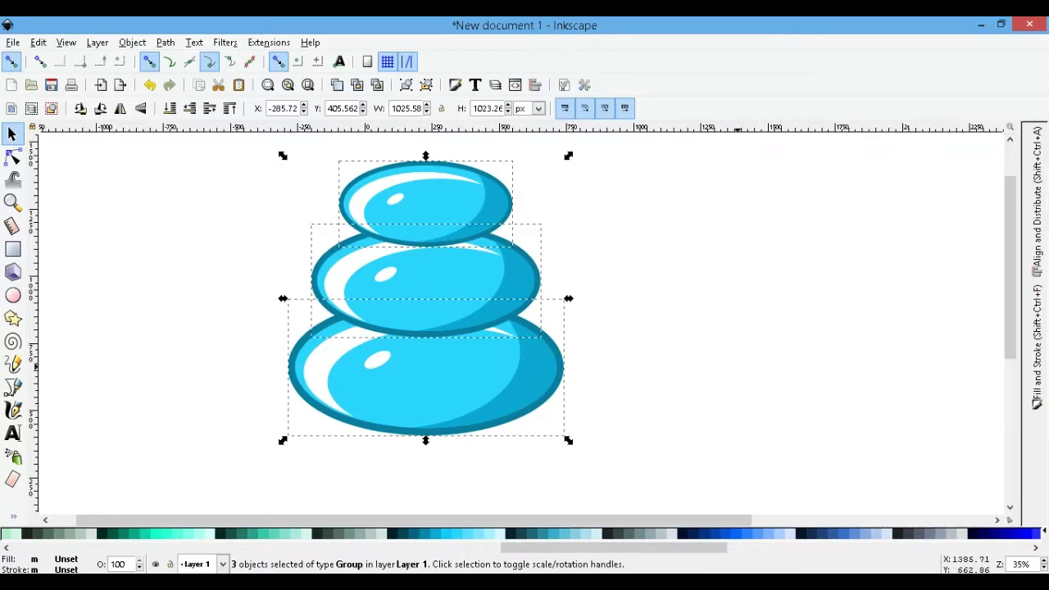
key(shift+Tab)
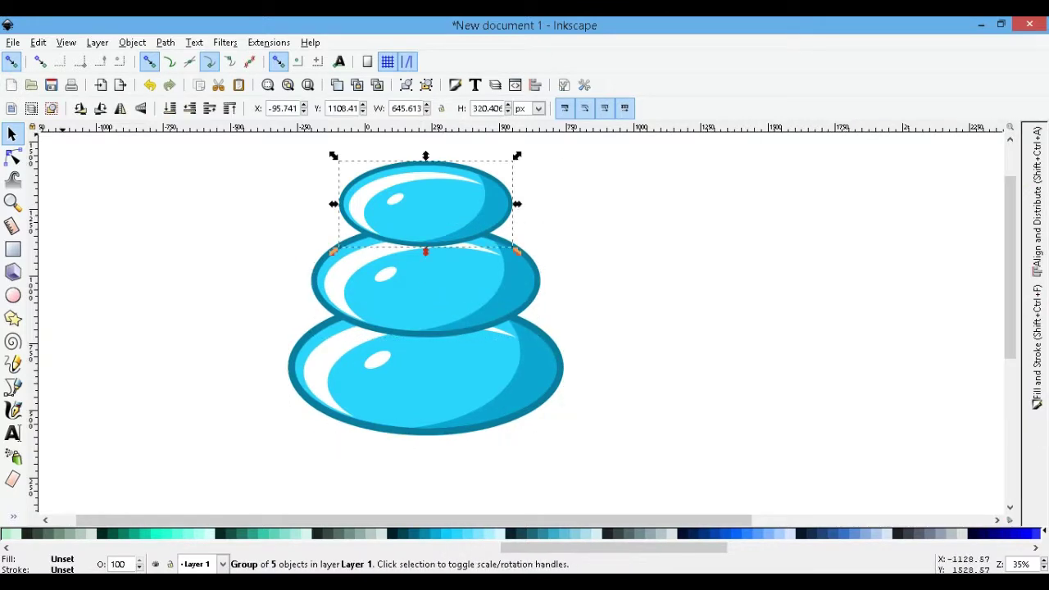
key(shift+Tab)
key(shift+Tab)
click(169, 108)
key(shift+Tab)
key(Escape)
Step: Move the three-scoop stack to the right side of the page
drag(479, 174, 627, 315)
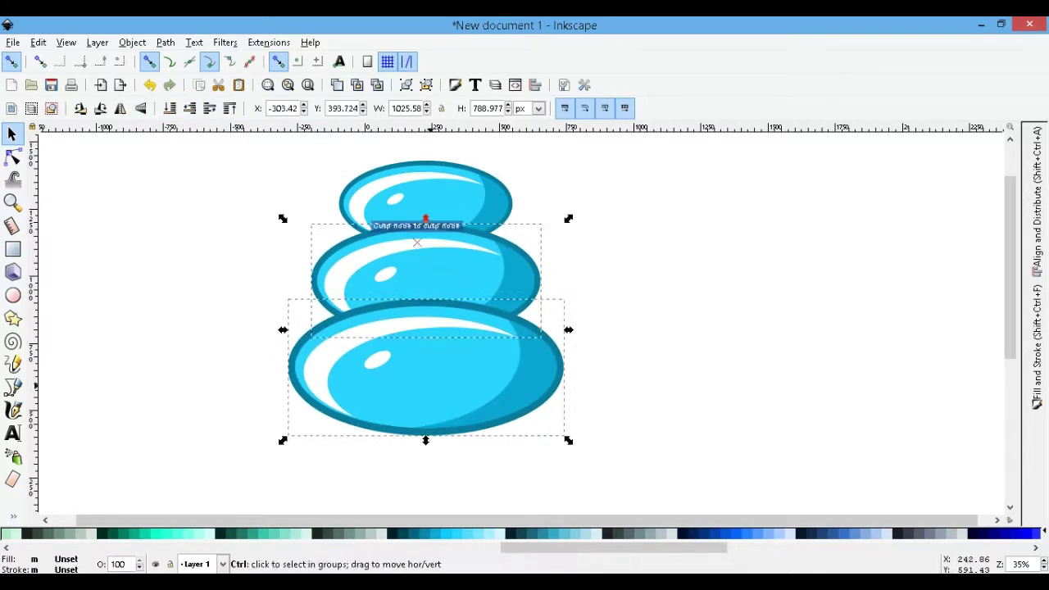
shift+click(425, 197)
drag(425, 196, 703, 193)
key(Escape)
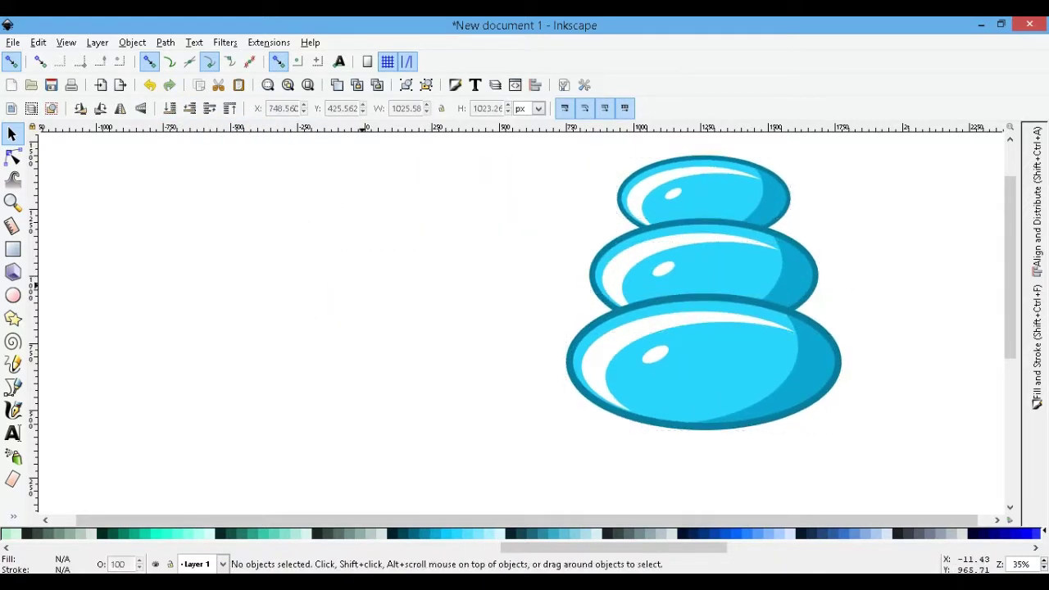
Step: Draw a teal square left of the scoops and rotate it 45° into a diamond
key(r)
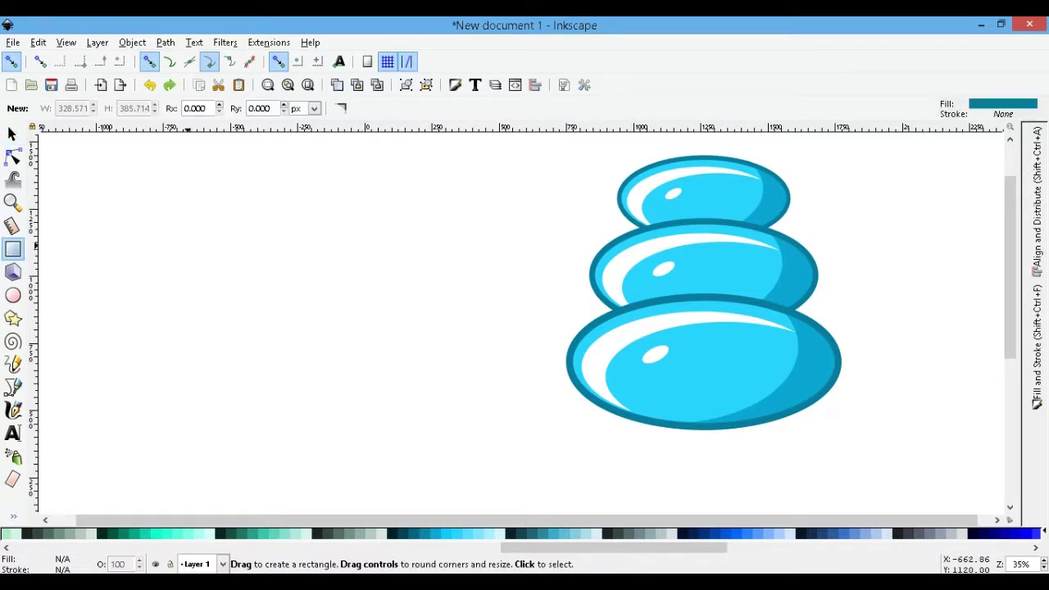
drag(137, 187, 239, 292)
key(s)
click(188, 239)
drag(134, 183, 198, 163)
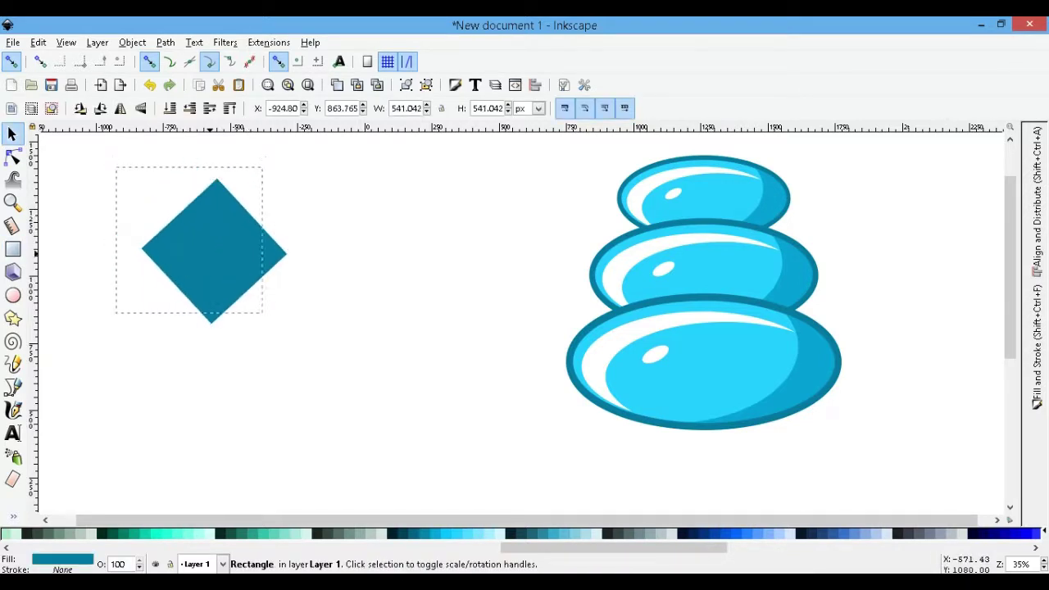
drag(213, 251, 264, 281)
Step: Convert the diamond into an editable path with Path > Object to Path
click(430, 266)
click(265, 281)
click(166, 42)
click(202, 61)
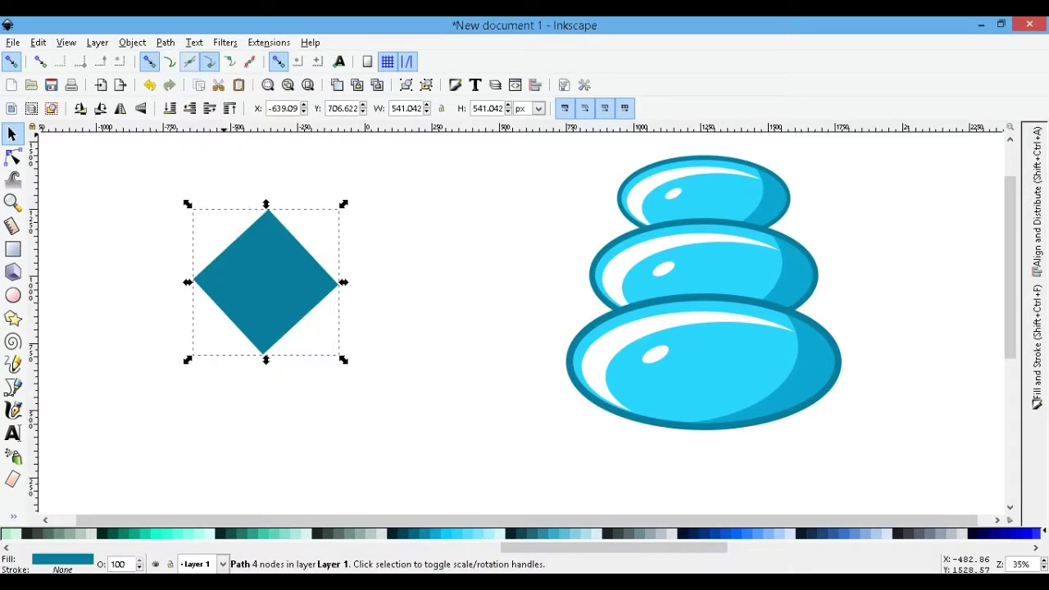
click(166, 42)
click(201, 60)
Step: Make the diamond's side nodes smooth and pull them down into a rounded drop
key(n)
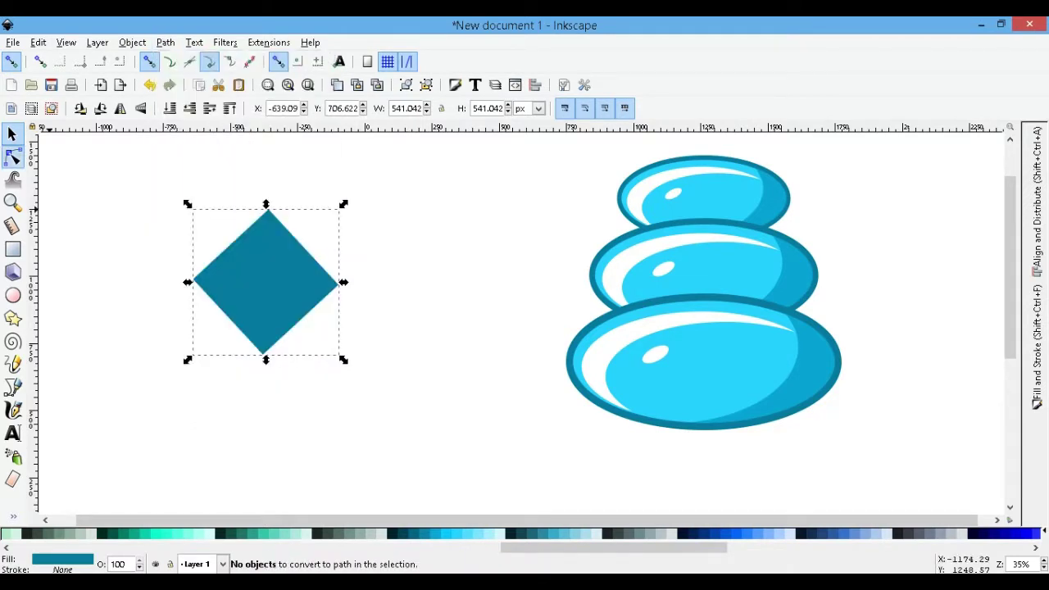
drag(140, 274, 423, 402)
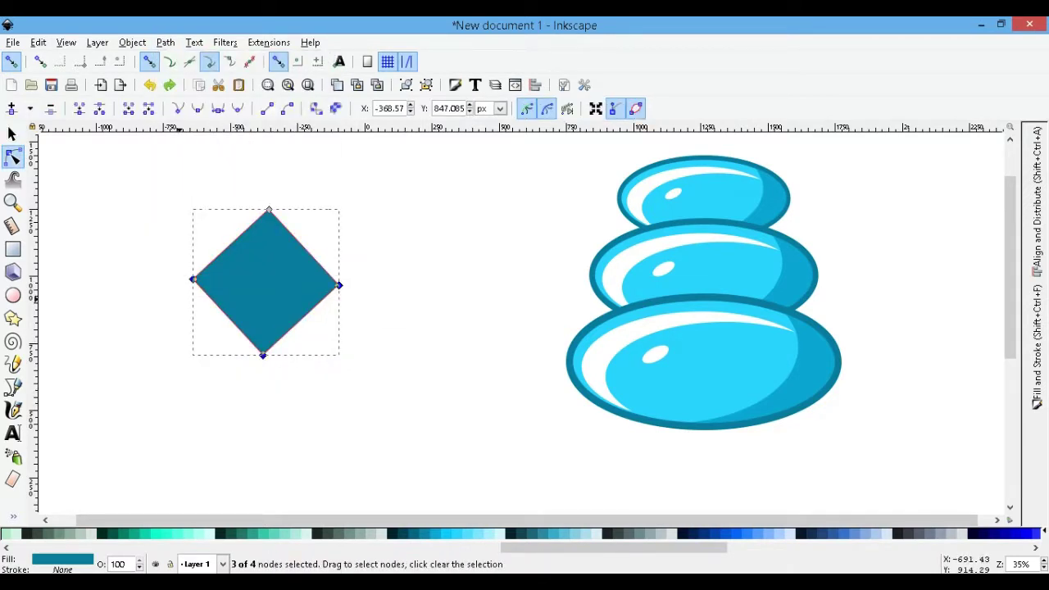
drag(192, 279, 194, 316)
click(198, 108)
drag(333, 344, 344, 353)
drag(341, 316, 341, 331)
drag(236, 369, 191, 367)
drag(192, 326, 197, 330)
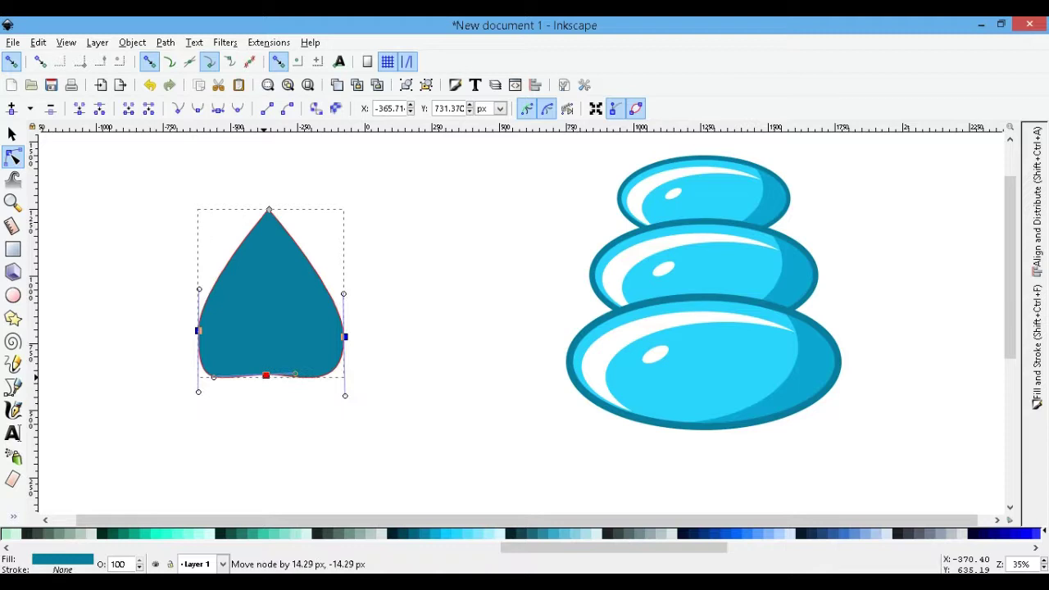
click(376, 208)
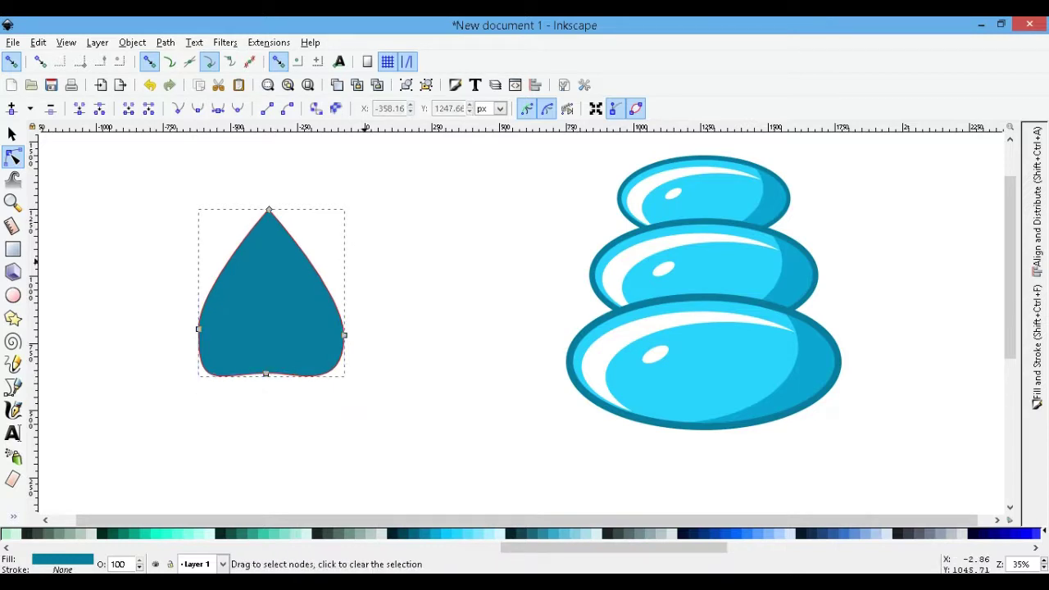
Step: Refine the drop's curves, bulging the left side and narrowing the right side
key(alt+l)
key(Escape)
key(Escape)
drag(232, 271, 236, 268)
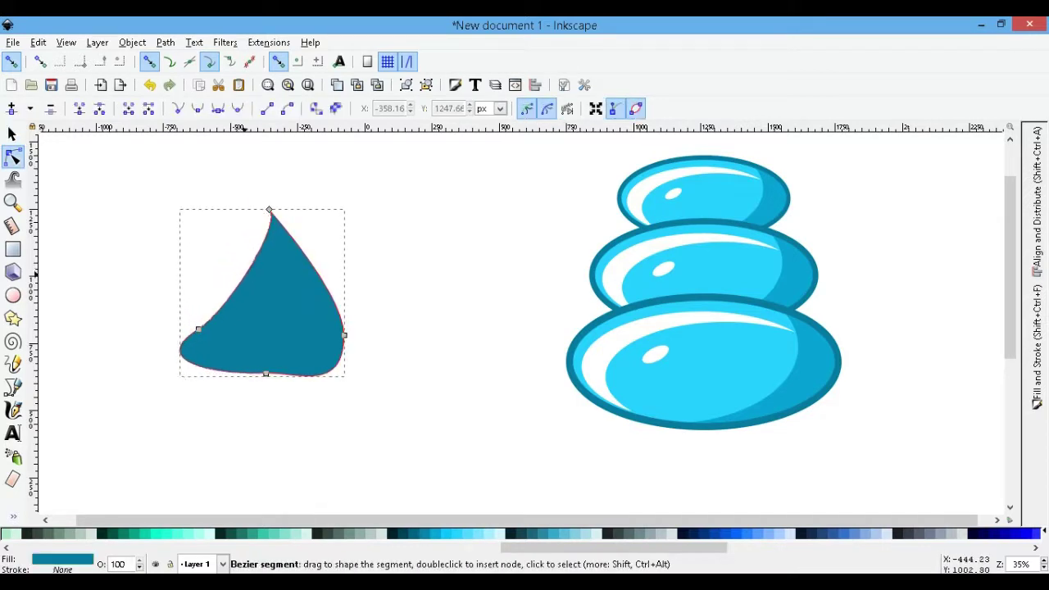
click(344, 334)
drag(344, 334, 342, 305)
drag(274, 289, 268, 288)
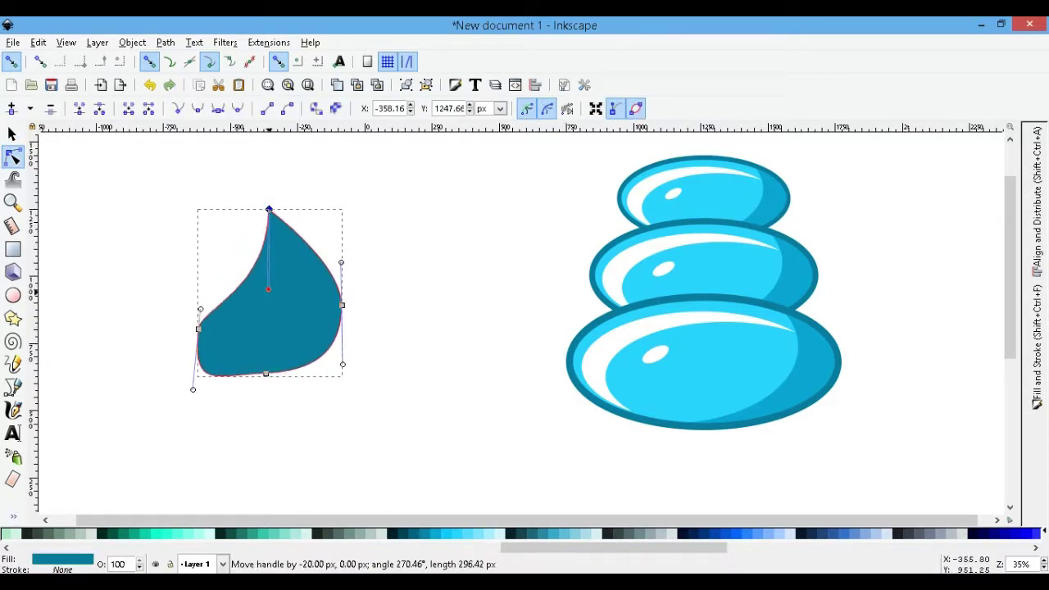
drag(200, 309, 163, 281)
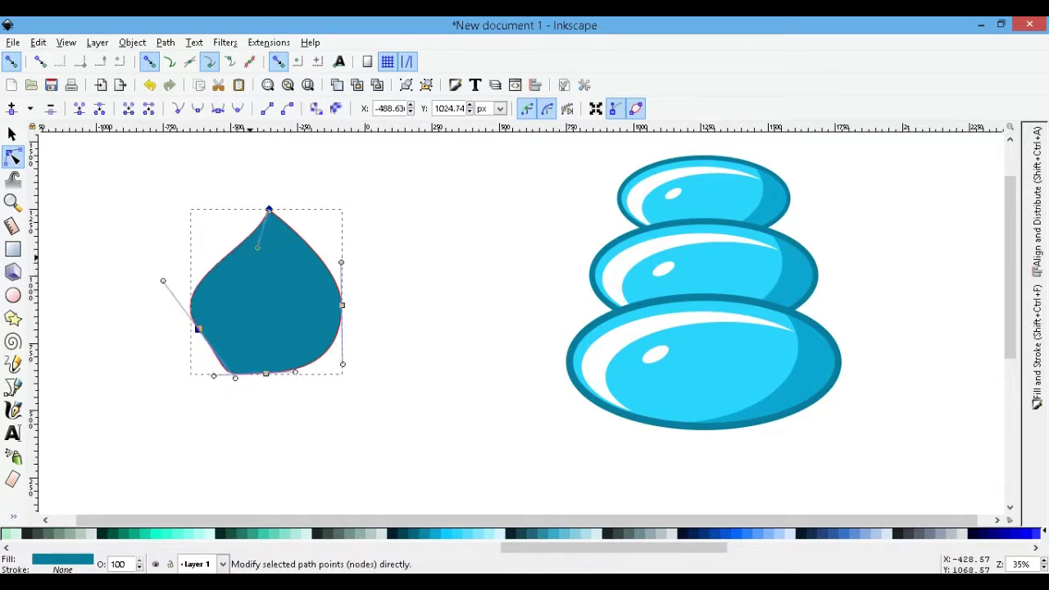
drag(268, 275, 248, 271)
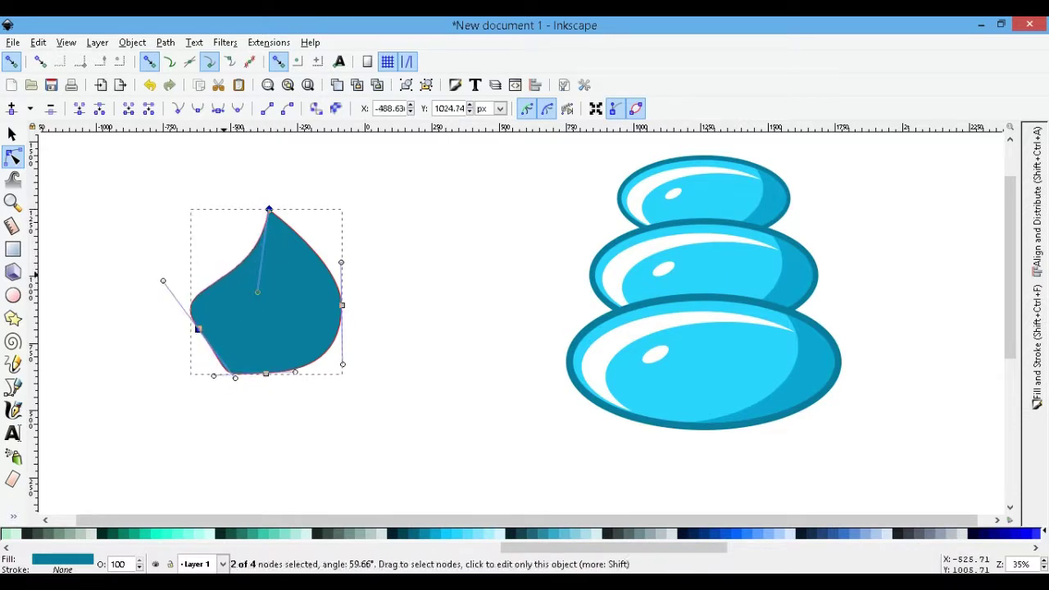
drag(163, 281, 180, 246)
drag(342, 305, 325, 311)
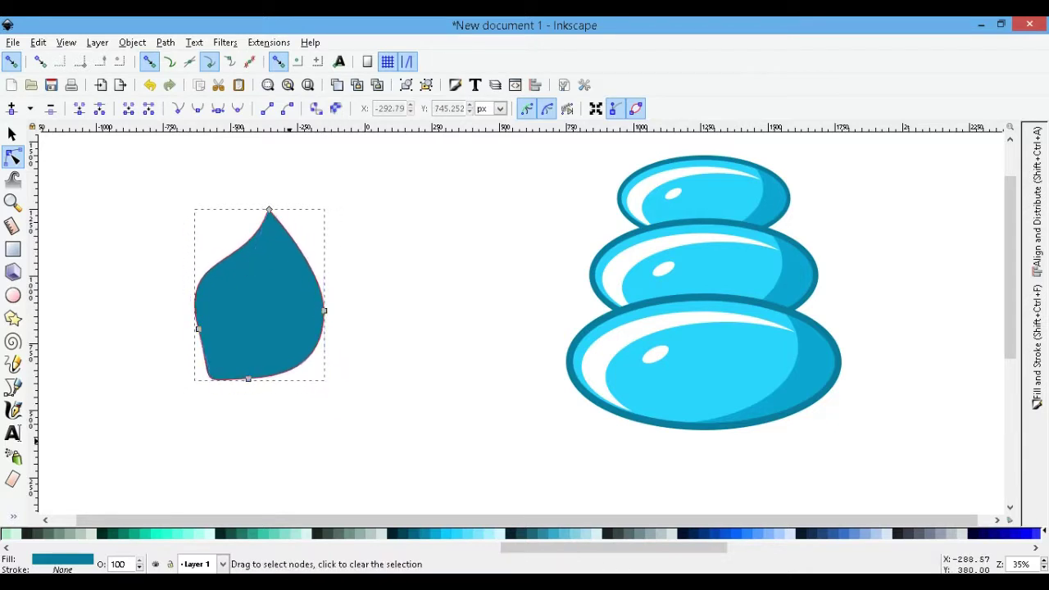
Step: Restore the drop shape and convert it into a plain path
key(s)
key(Delete)
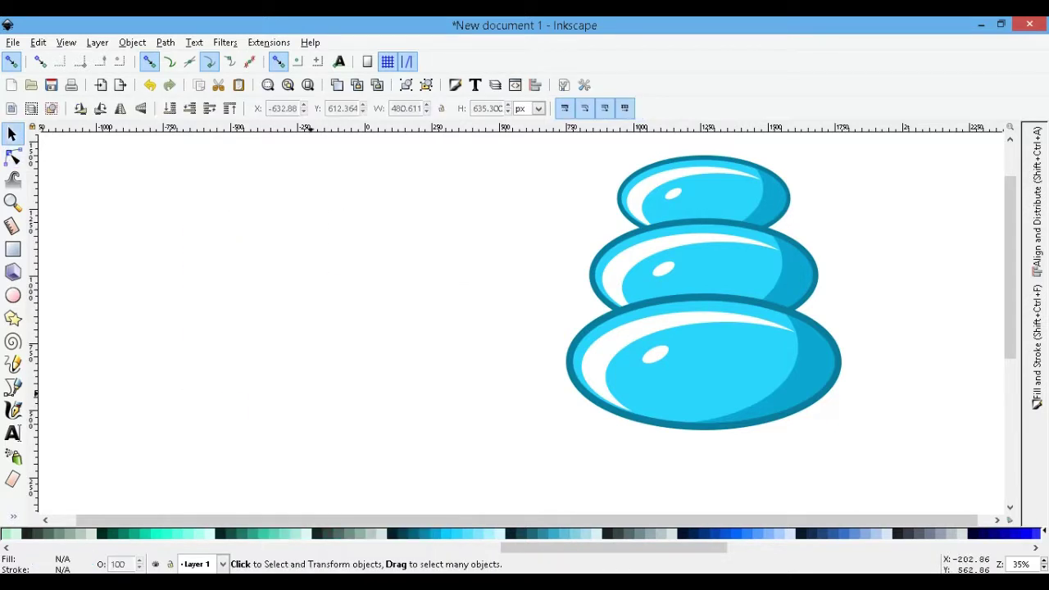
key(ctrl+z)
right_click(276, 269)
click(329, 385)
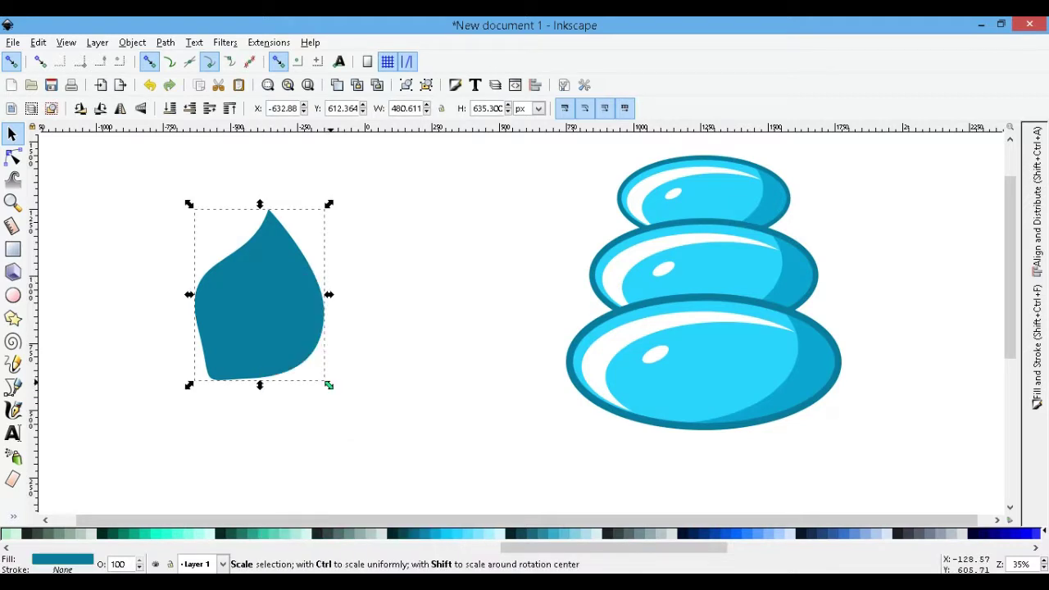
click(166, 42)
click(196, 368)
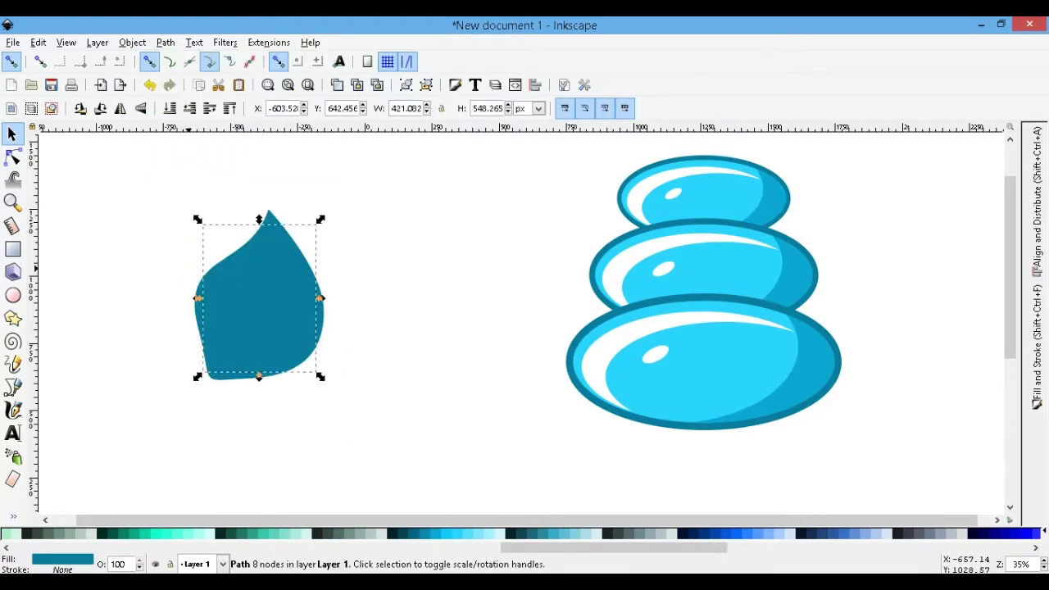
Step: Recolour the inner drop copy blue and pull it out of the teal drop
drag(612, 548, 115, 547)
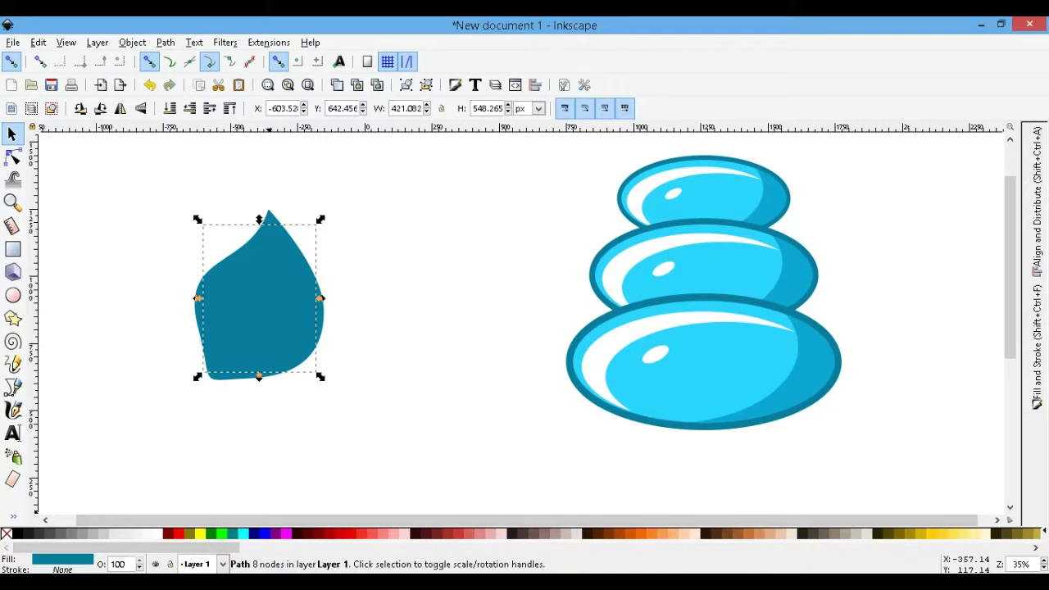
click(178, 533)
right_click(264, 285)
key(Escape)
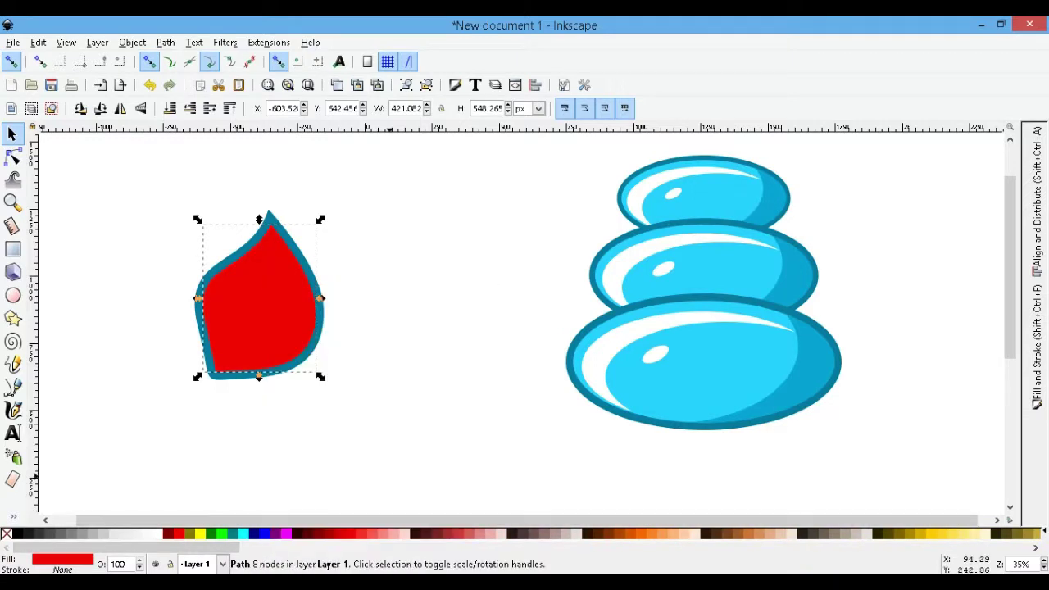
click(264, 534)
drag(202, 370, 330, 317)
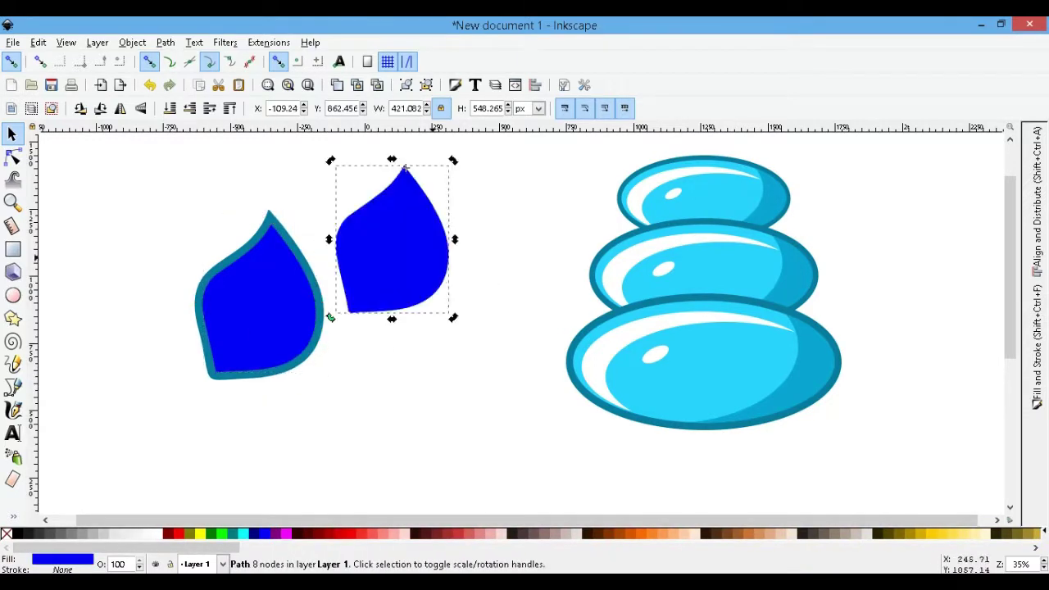
Step: Spread out the drop copies, rotate the top red copy, and subtract it into a crescent
drag(262, 303, 275, 385)
mouse_move(259, 270)
mouse_down()
mouse_move(430, 221)
mouse_move(152, 221)
mouse_up()
mouse_move(123, 292)
mouse_down()
mouse_move(344, 300)
mouse_move(328, 299)
mouse_up()
drag(372, 226, 349, 230)
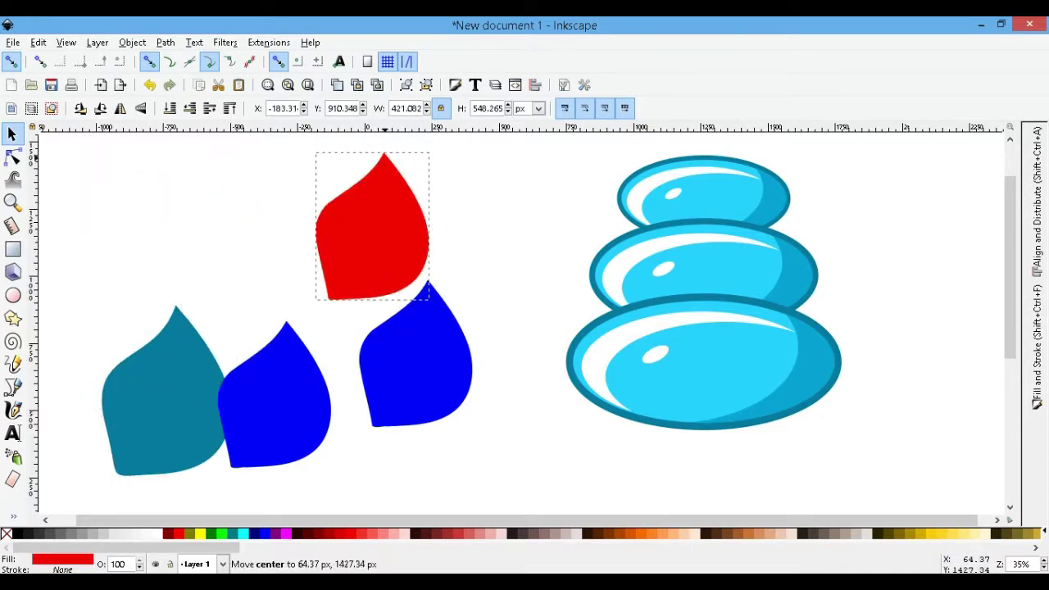
drag(431, 300, 403, 218)
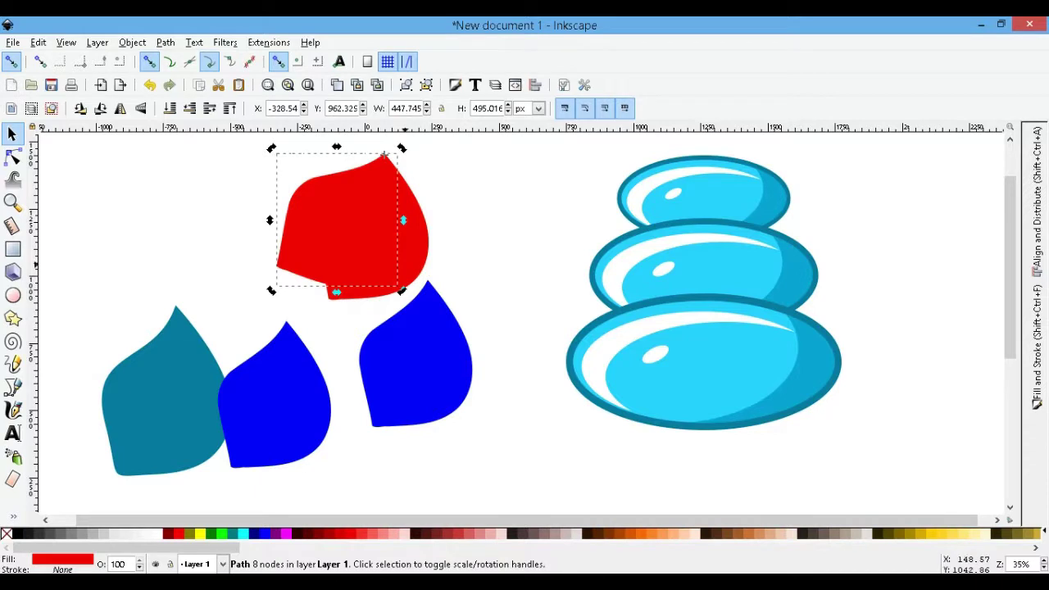
shift+click(414, 263)
key(ctrl+minus)
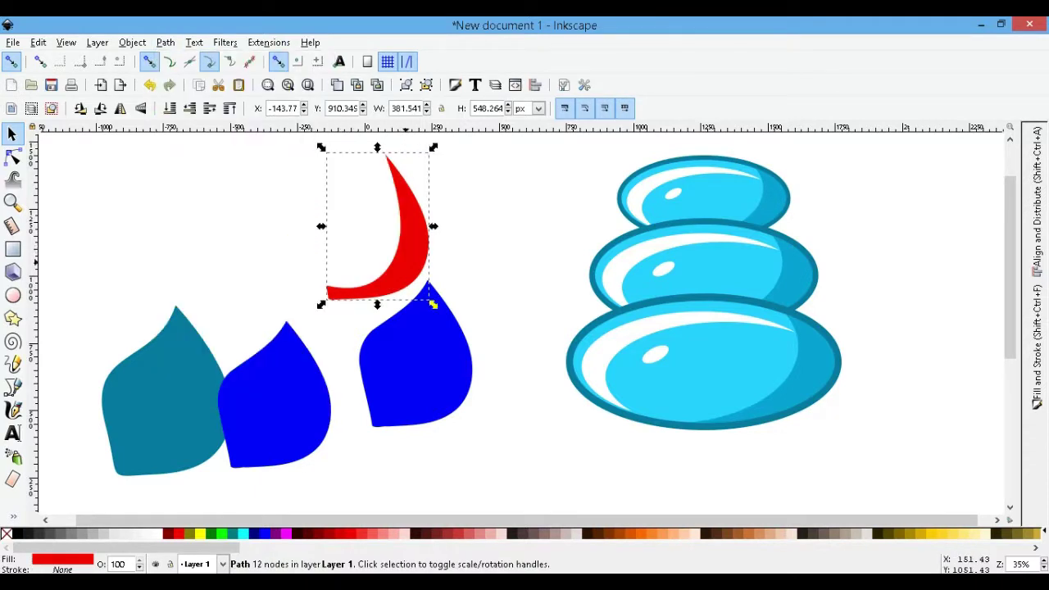
Step: Place the red crescent on the teal drop and cut a blue crescent from its left edge
drag(432, 303, 221, 452)
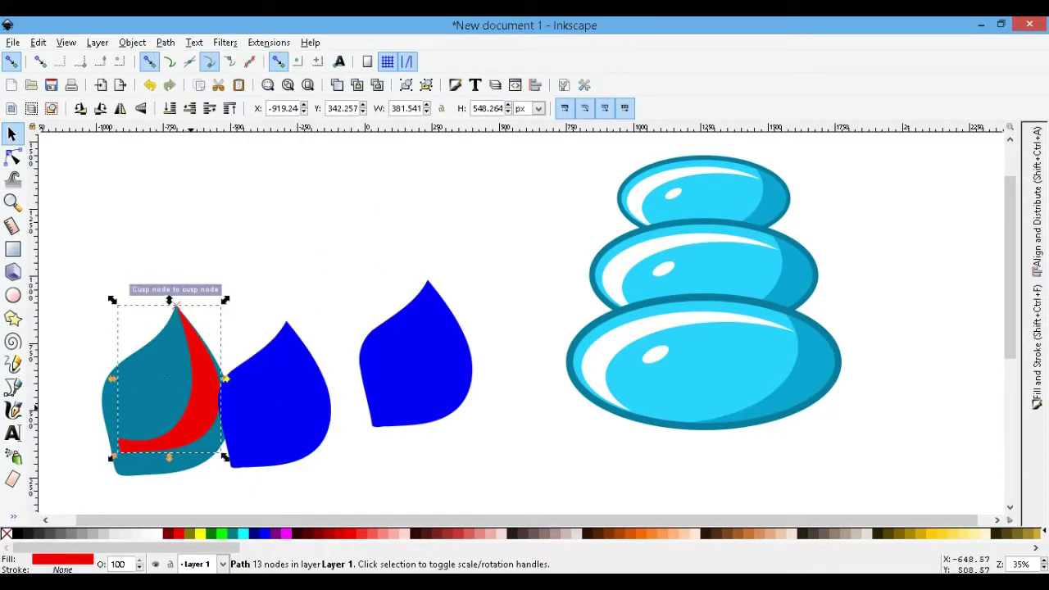
drag(279, 394, 344, 269)
key(ctrl+d)
drag(357, 197, 375, 190)
shift+click(293, 312)
key(ctrl+minus)
mouse_move(320, 266)
mouse_down()
mouse_move(148, 385)
mouse_move(212, 390)
mouse_up()
shift+click(182, 391)
key(ctrl+minus)
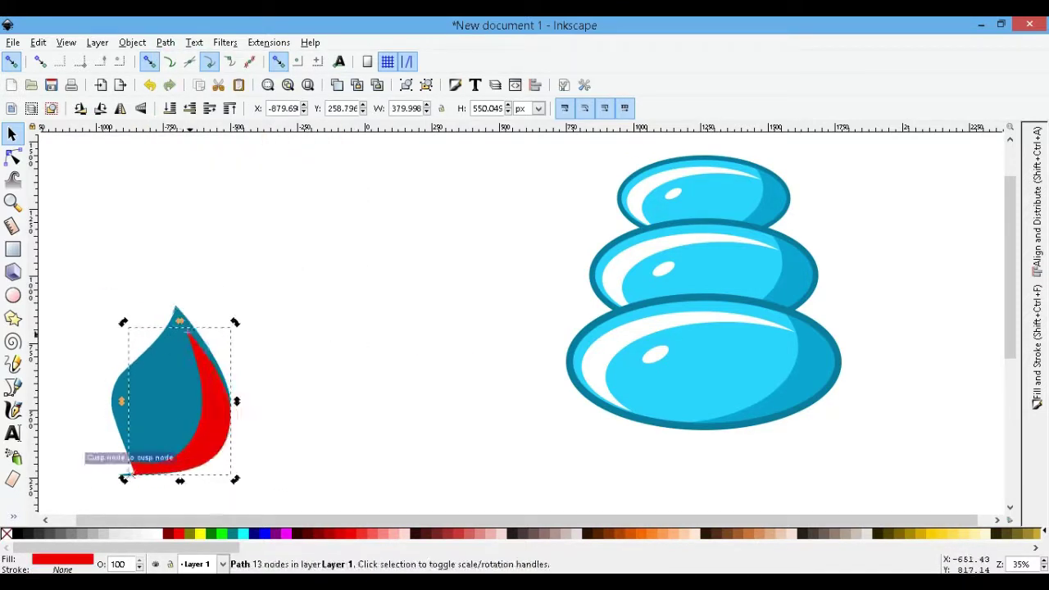
Step: Fill the teal drop with the scoops' bright cyan using the Dropper
key(Escape)
click(156, 385)
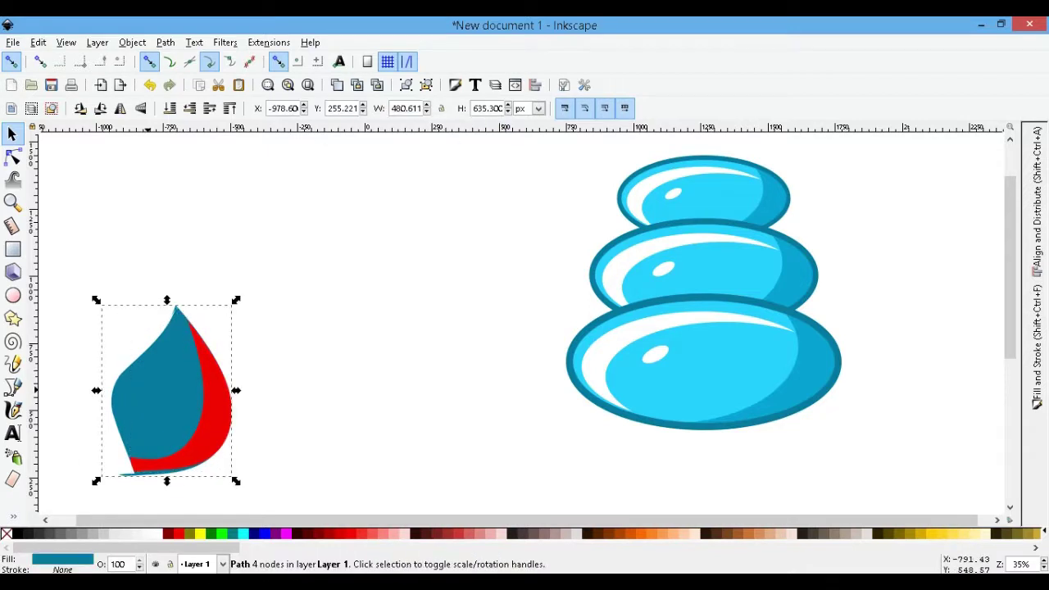
click(1037, 344)
key(F7)
click(743, 267)
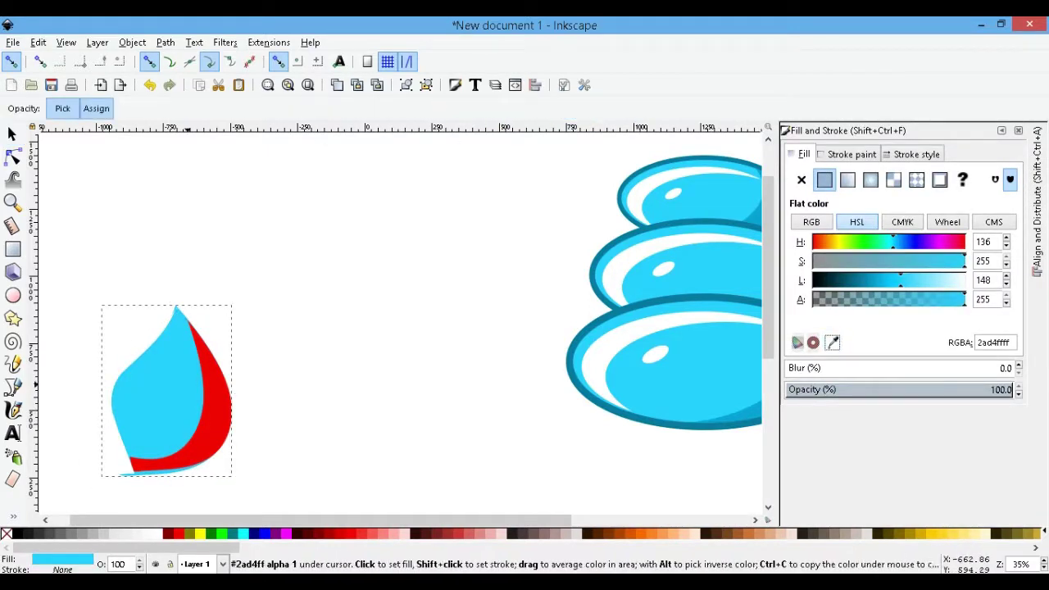
key(Tab)
key(F1)
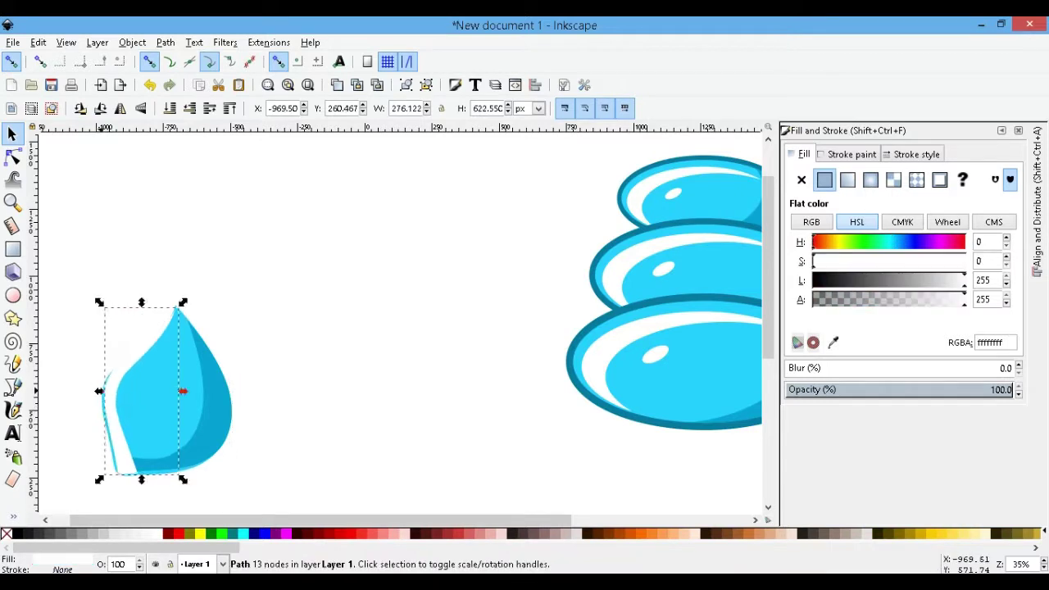
Step: Reshape the white highlight along the drop's left edge and select all the drop's pieces
drag(96, 410, 104, 402)
click(371, 387)
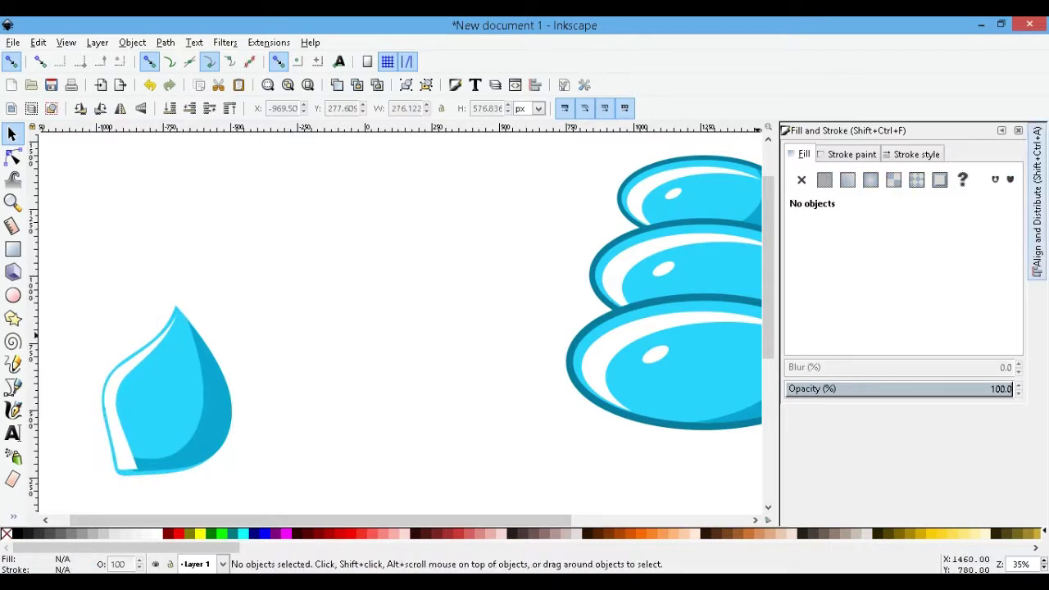
click(1001, 130)
drag(262, 279, 54, 491)
Step: Add a dark blue outline behind the drop by outsetting a merged duplicate
key(ctrl+g)
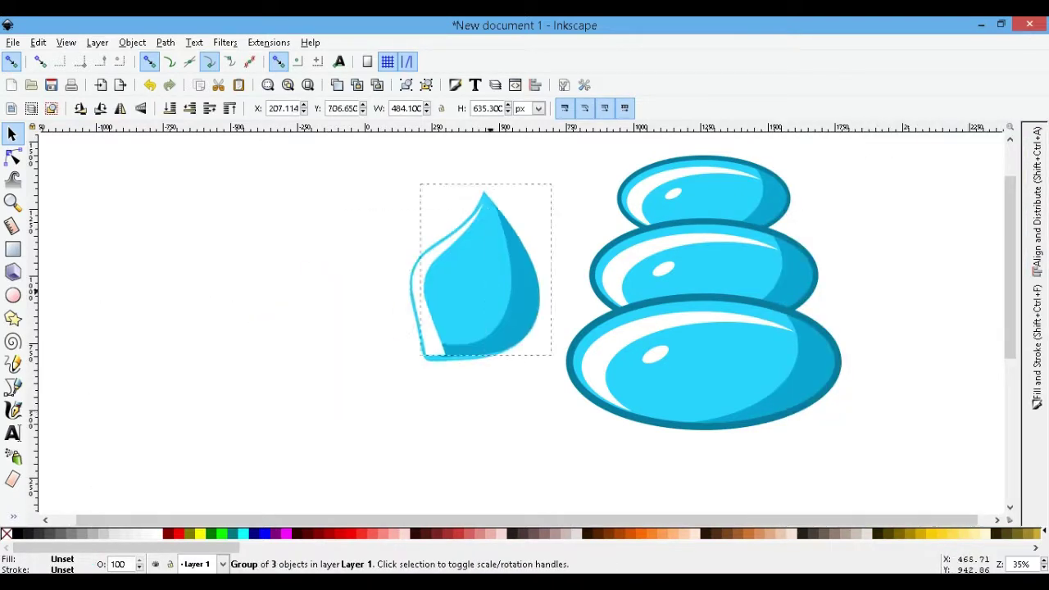
key(shift+ctrl+f)
key(ctrl+d)
click(165, 42)
click(197, 288)
drag(900, 280, 859, 280)
click(170, 108)
key(Escape)
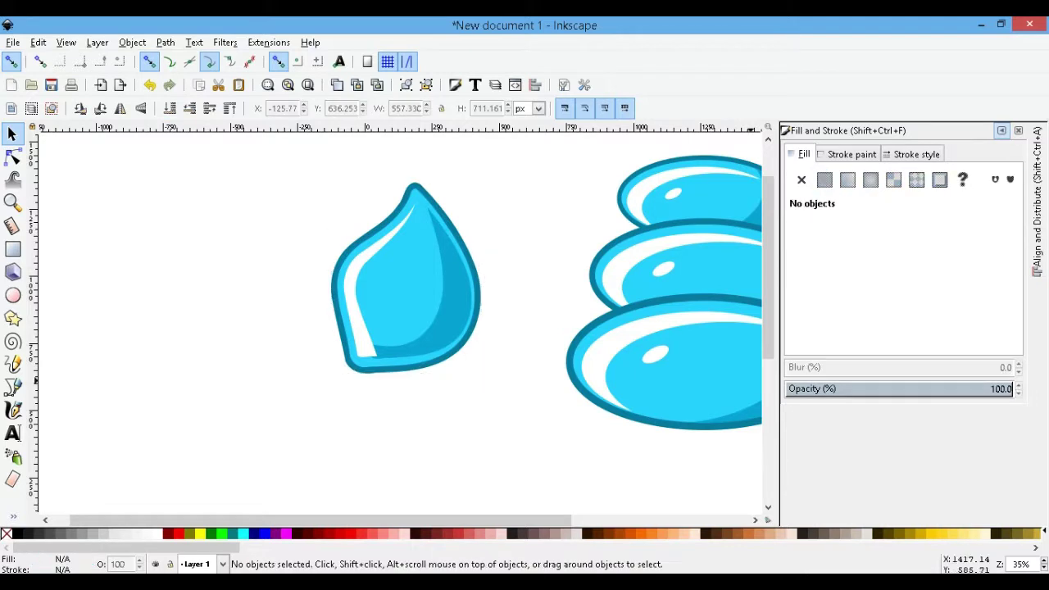
click(1001, 131)
Step: Move the scoops beside the drop and group the three drop pieces
key(minus)
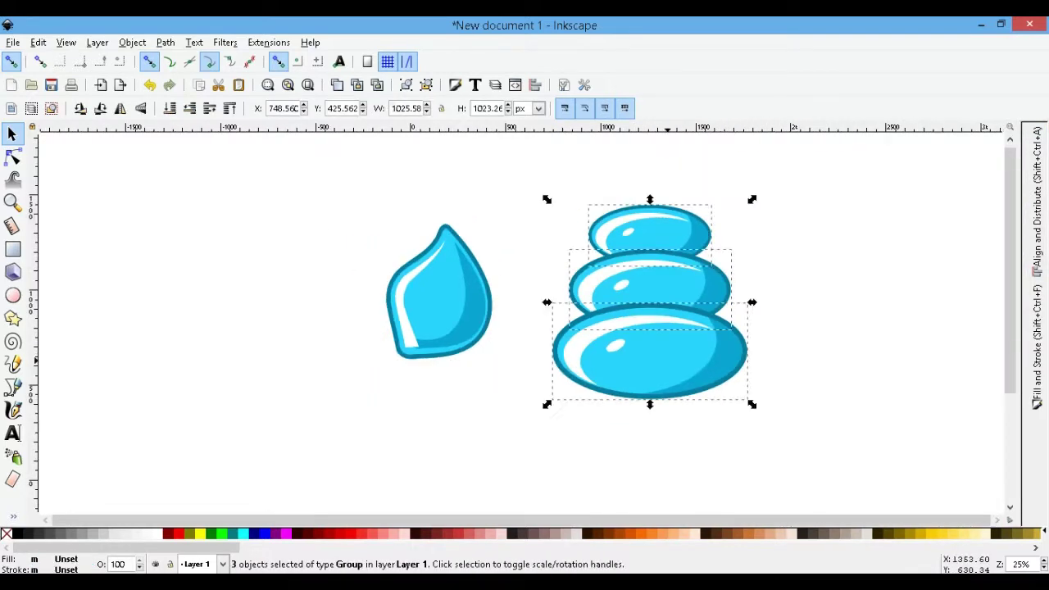
drag(650, 303, 581, 344)
click(412, 281)
drag(373, 292, 492, 293)
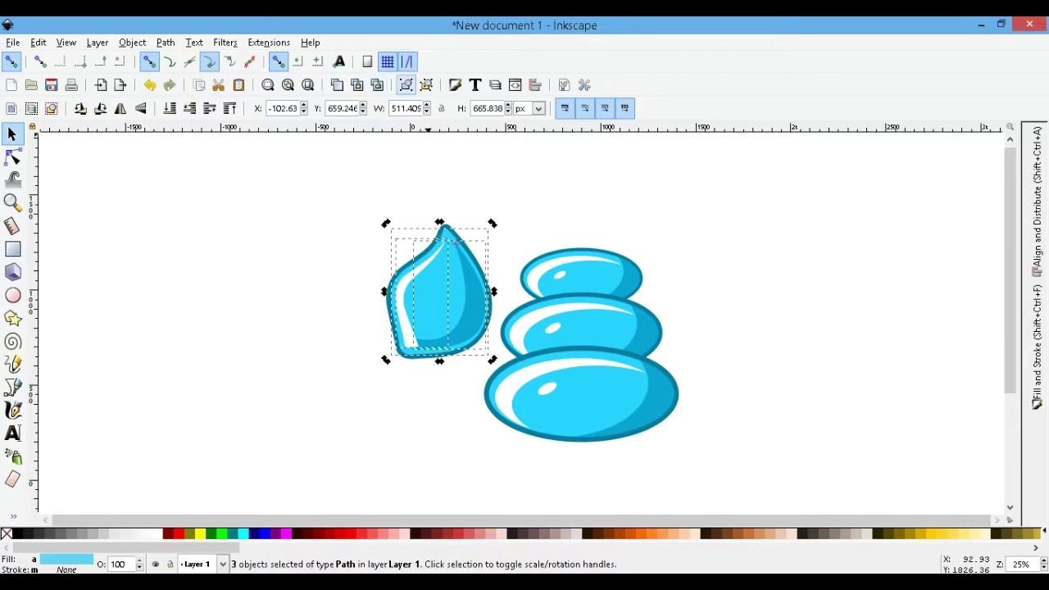
click(405, 84)
key(Escape)
click(401, 303)
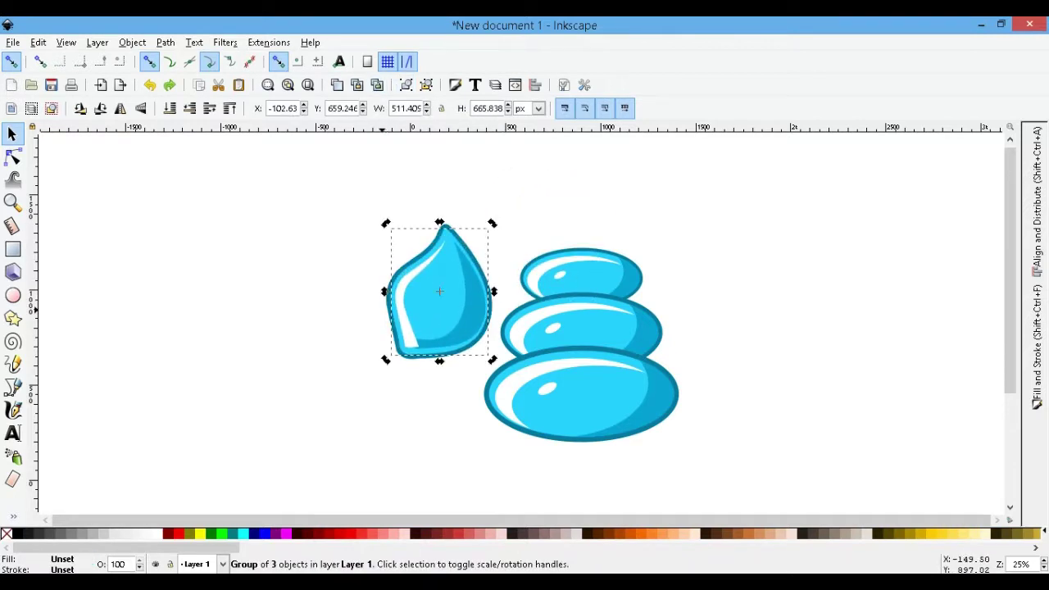
Step: Shrink the drop onto the top scoop as a swirl tip and narrow the upper scoop
drag(439, 295, 587, 230)
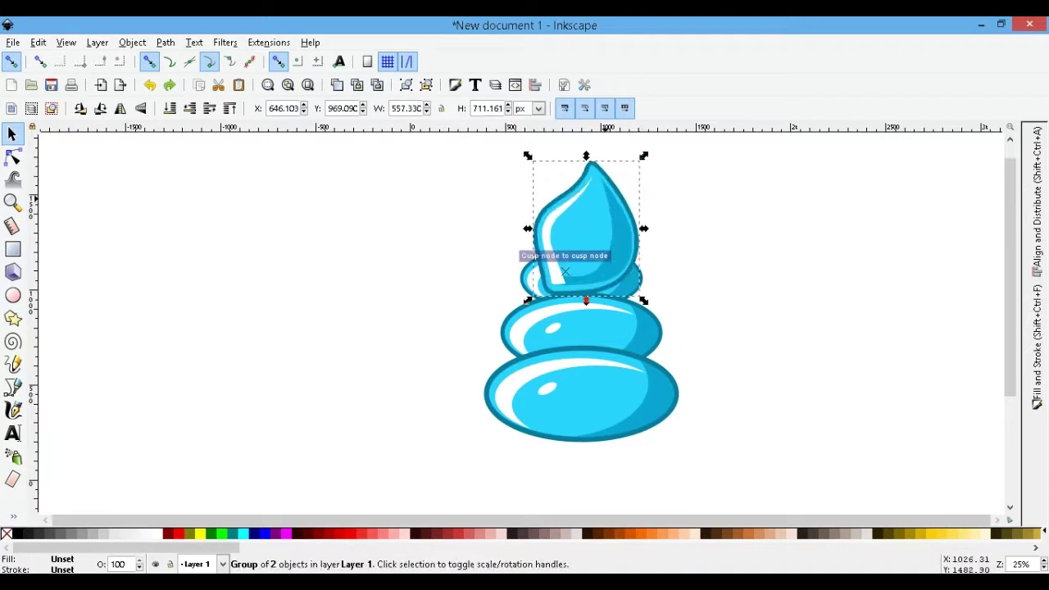
drag(644, 150, 617, 188)
drag(585, 229, 588, 250)
drag(588, 289, 587, 306)
key(Escape)
click(565, 272)
click(566, 272)
drag(647, 242, 626, 254)
drag(570, 281, 577, 307)
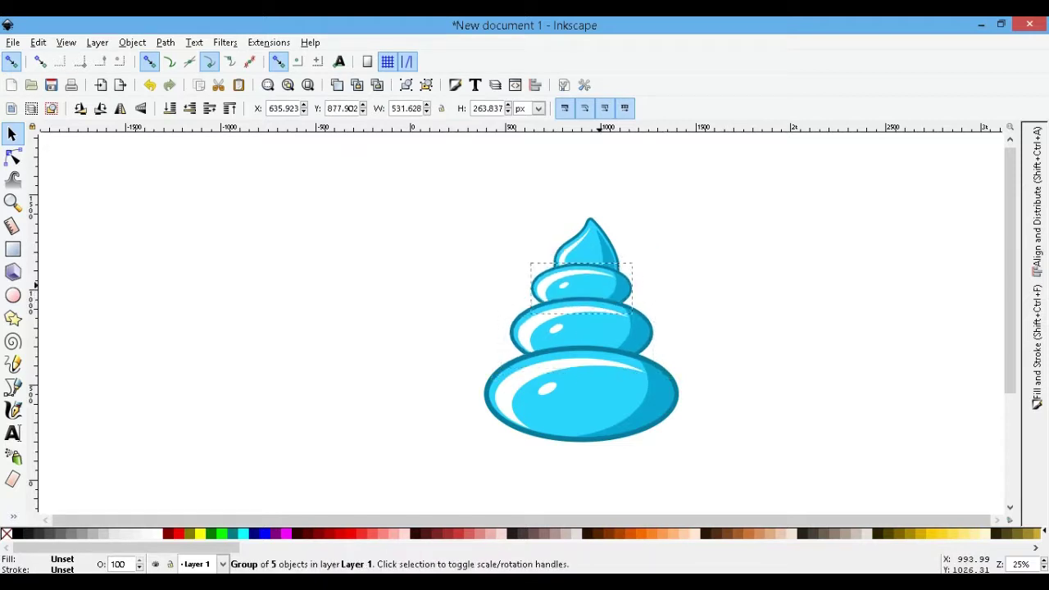
click(586, 249)
drag(618, 246, 611, 257)
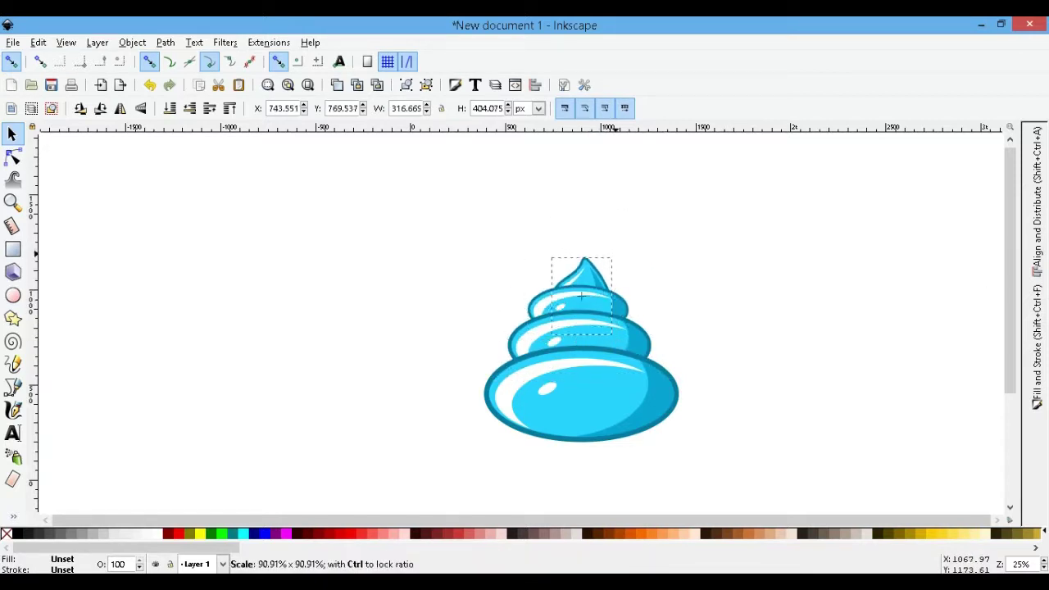
Step: Centre all scoops and the tip horizontally with Align and Distribute
key(ctrl+a)
key(shift+ctrl+a)
click(942, 203)
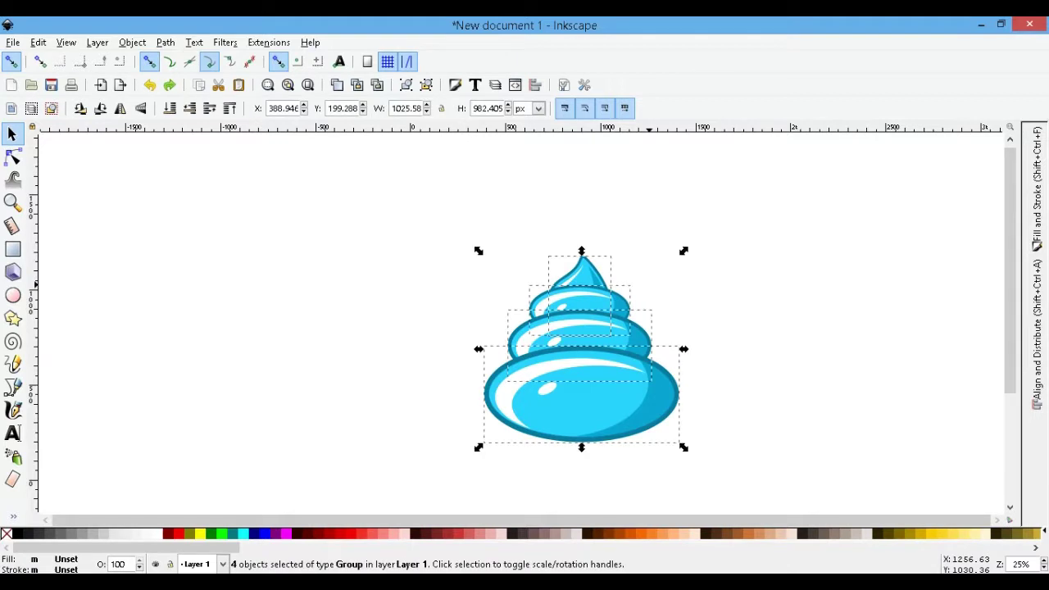
key(Escape)
Step: Draw a tall rounded triangle as the cone and fit it under the swirl
key(shift+F9)
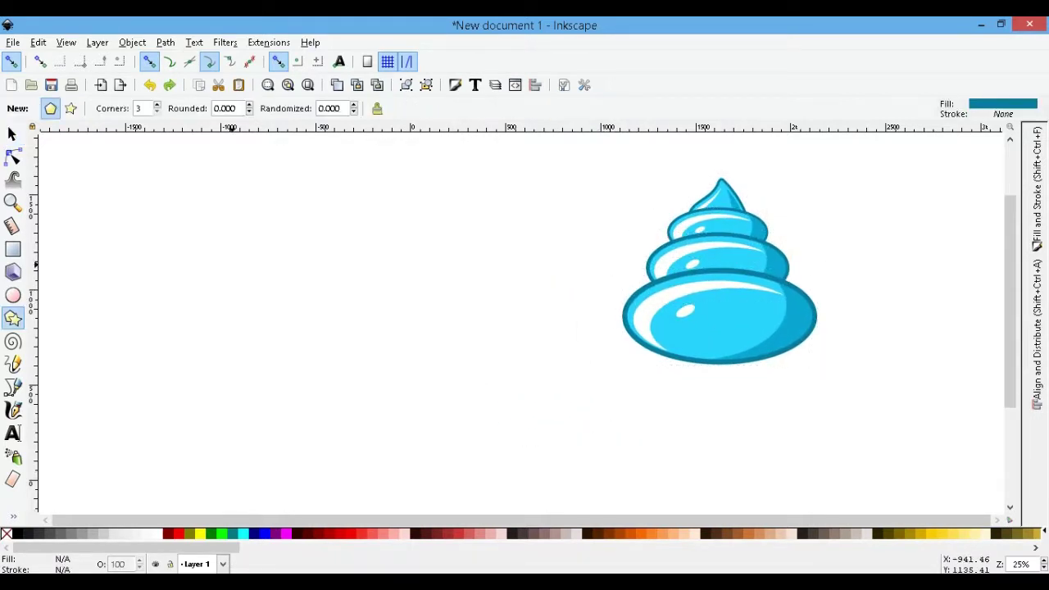
drag(206, 264, 221, 362)
click(13, 134)
drag(216, 180, 389, 258)
drag(482, 442, 467, 489)
drag(381, 344, 425, 364)
drag(695, 136, 772, 433)
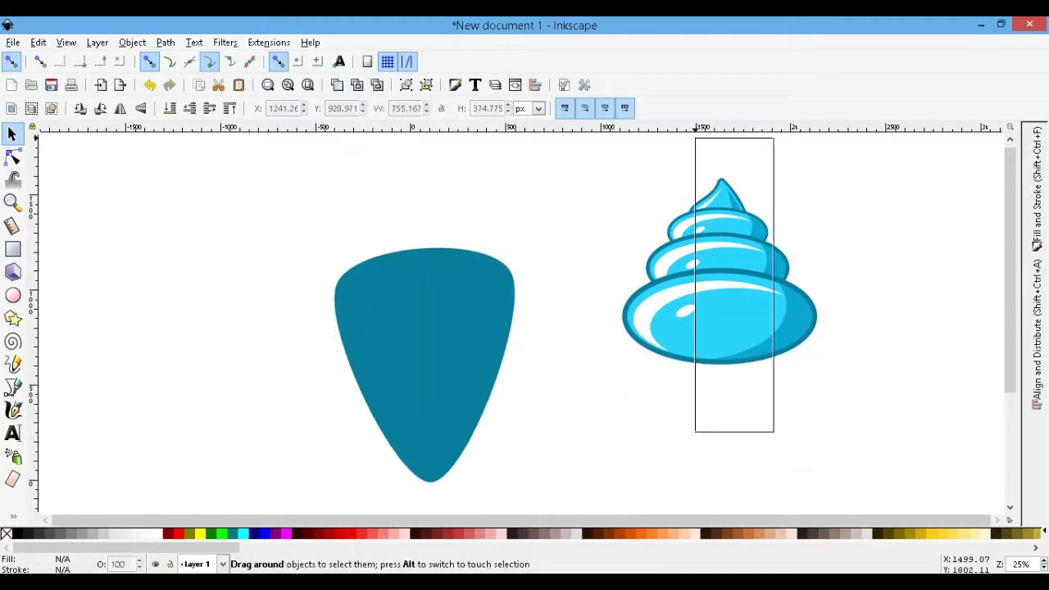
drag(720, 271, 427, 240)
click(424, 369)
drag(448, 373, 455, 397)
drag(528, 512, 518, 496)
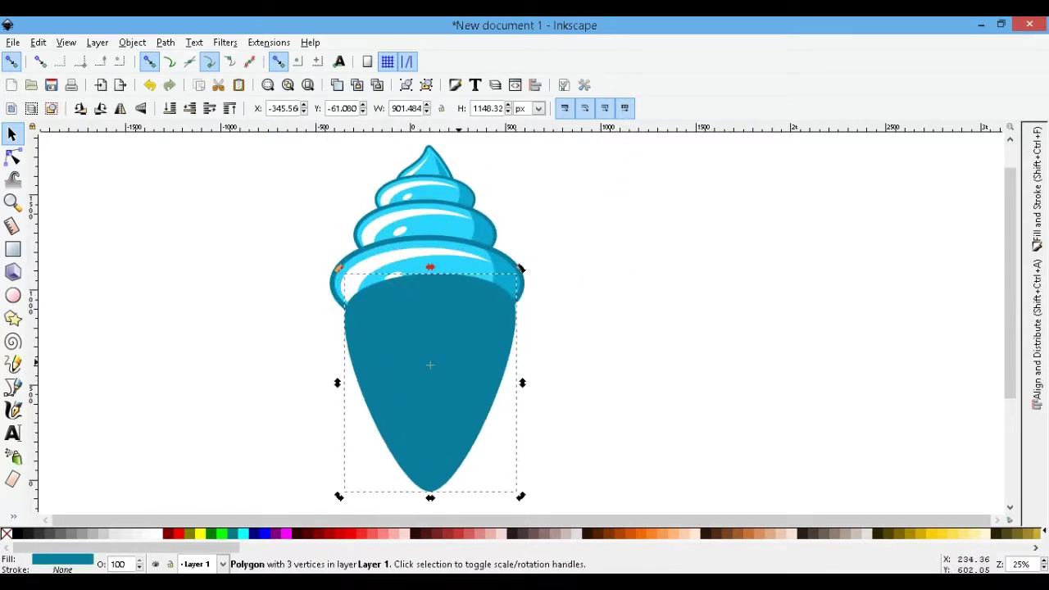
Step: Cut a shading crescent along the cone's right side with Path > Difference
key(ctrl+shift+f)
drag(430, 465, 430, 491)
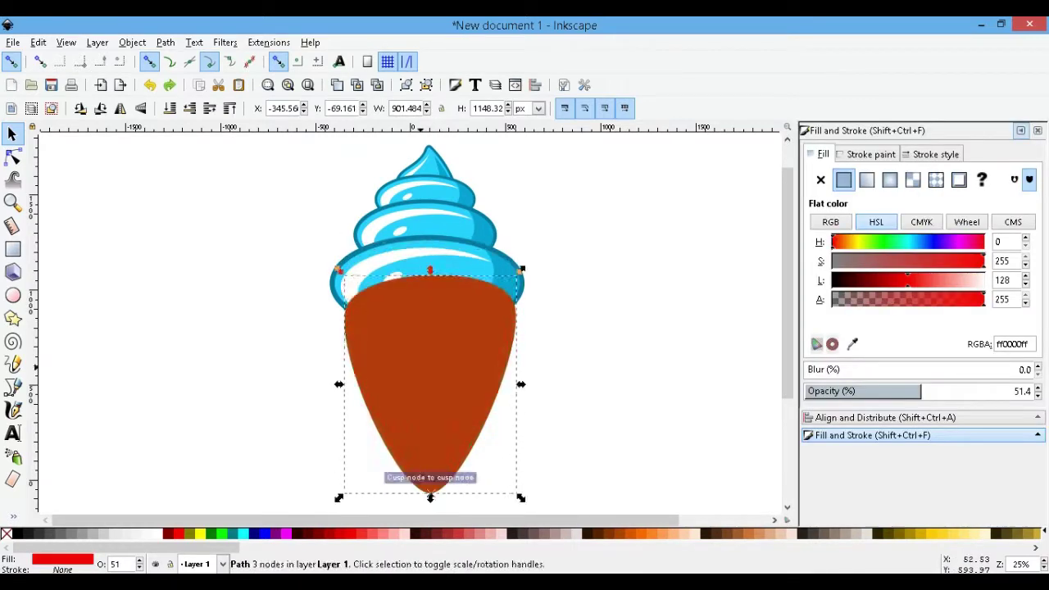
mouse_move(444, 196)
mouse_down()
mouse_move(491, 176)
mouse_move(490, 250)
mouse_up()
shift+click(501, 344)
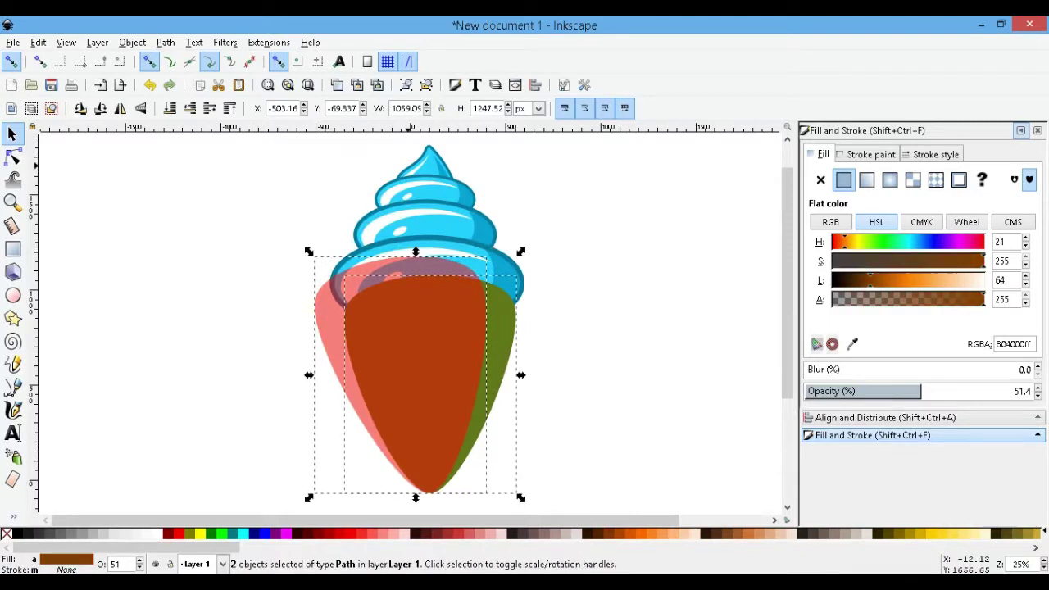
click(165, 42)
click(196, 157)
Step: Make the crescent opaque brown from the cone, then darken it to lightness 132
click(1016, 390)
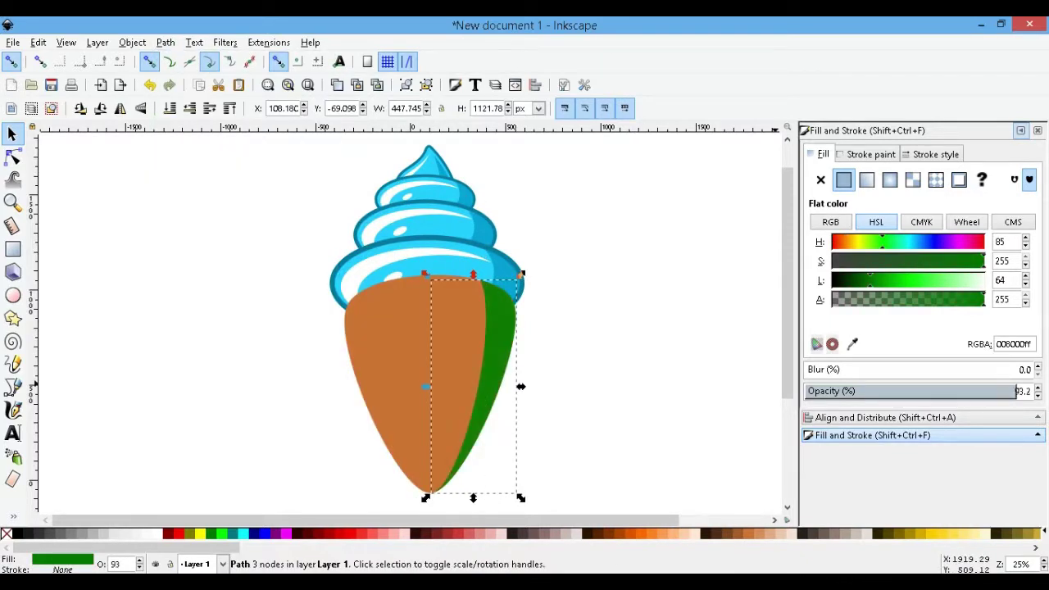
key(F7)
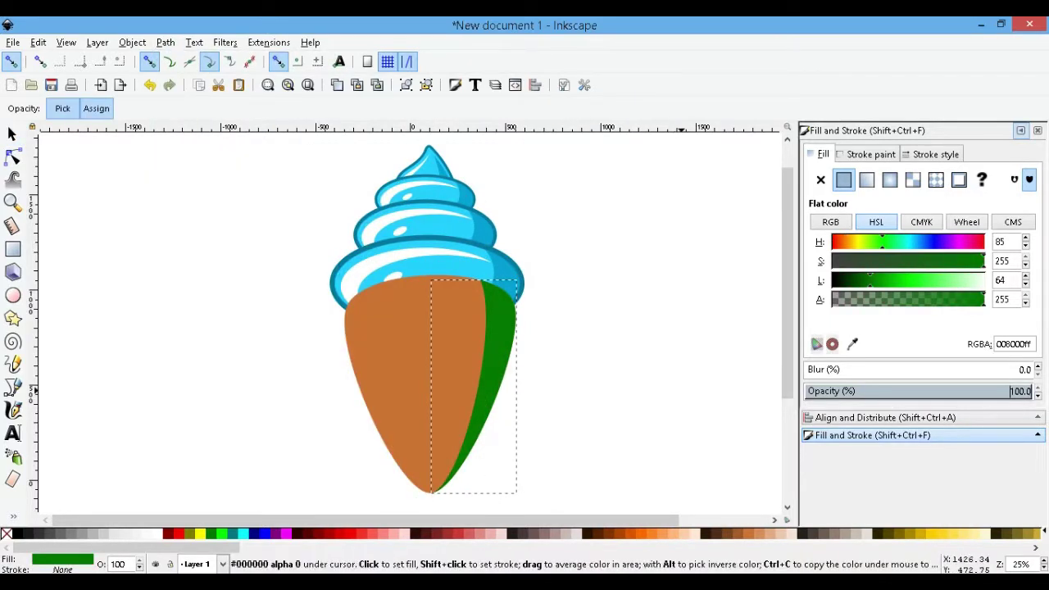
click(459, 360)
key(F1)
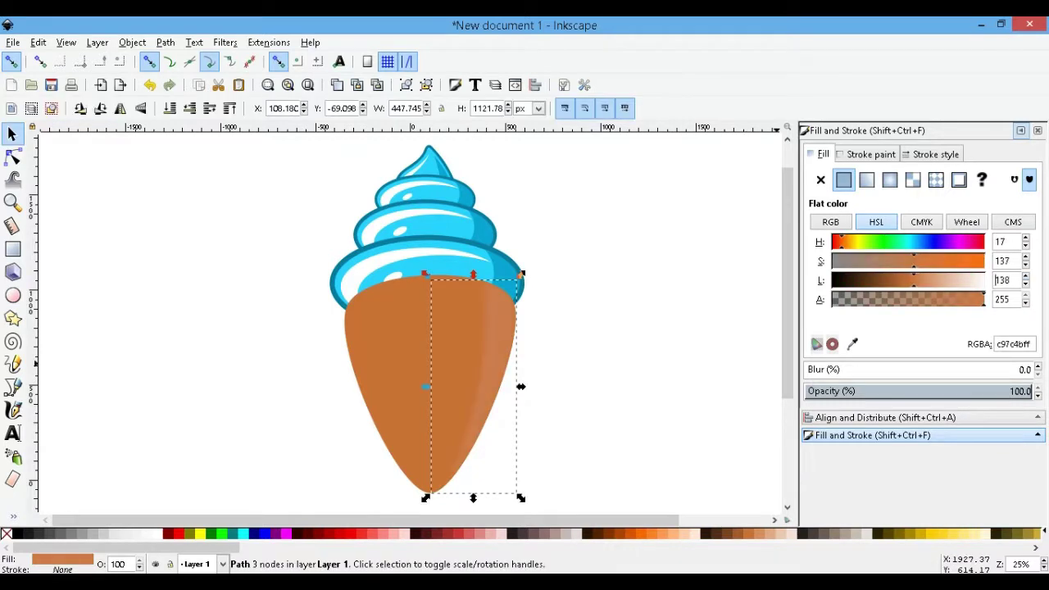
text(132)
key(Tab)
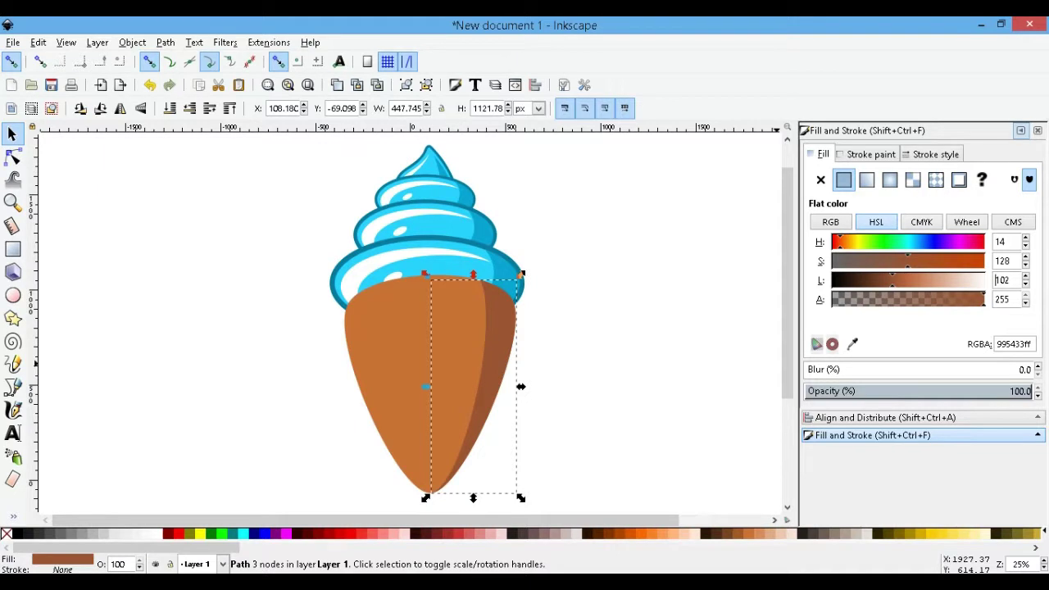
right_click(391, 352)
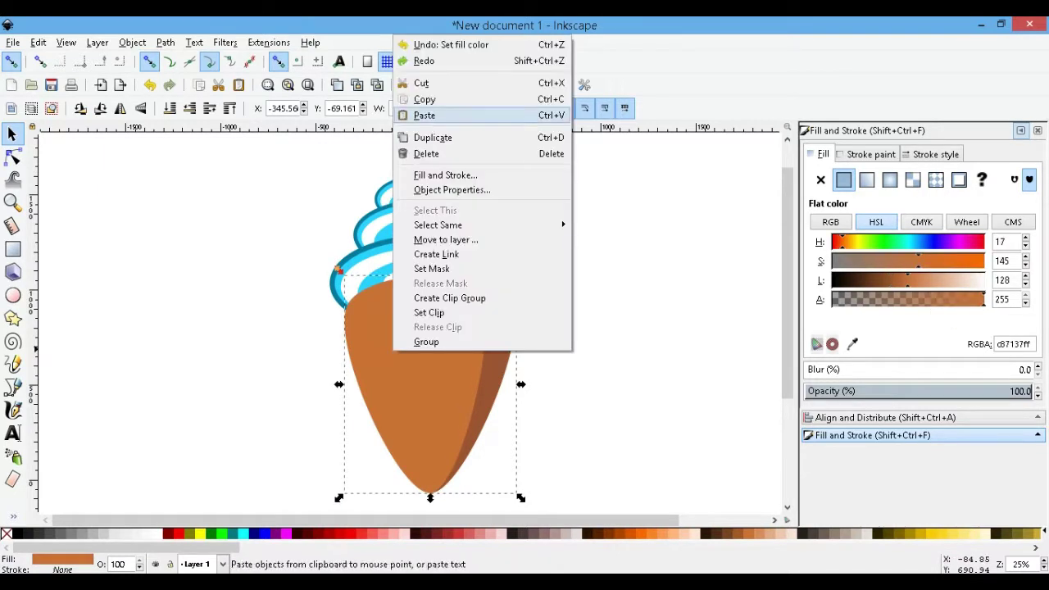
Step: Make a green inset copy of the cone plus a blue copy shifted down-right and enlarged
click(434, 42)
click(221, 534)
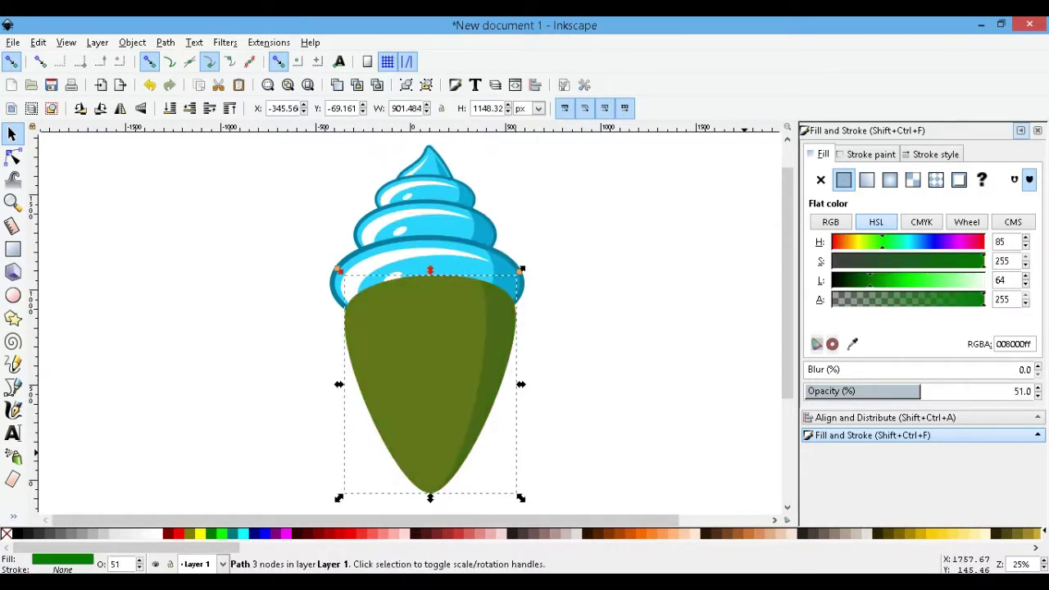
key(ctrl+parenleft)
key(ctrl+parenleft)
key(ctrl+parenleft)
key(ctrl+parenleft)
key(ctrl+parenleft)
key(ctrl+parenleft)
right_click(459, 252)
key(Escape)
click(264, 533)
drag(445, 330, 461, 336)
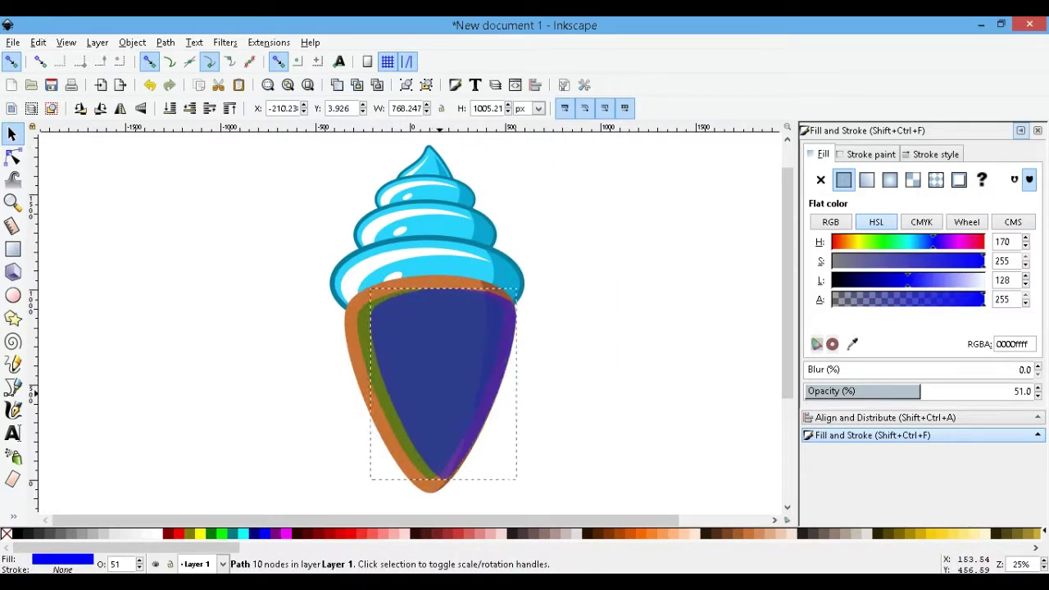
drag(365, 297, 365, 260)
Step: Subtract the blue shape from the green inset, recolour the remaining sliver, and union it with the cone
shift+click(364, 369)
click(166, 42)
click(197, 155)
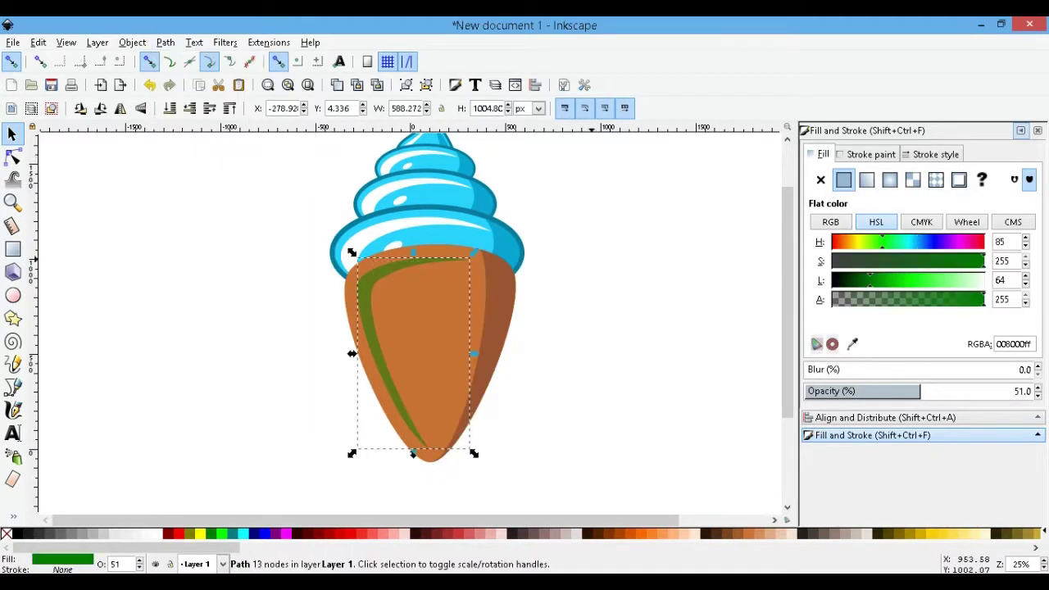
click(1019, 390)
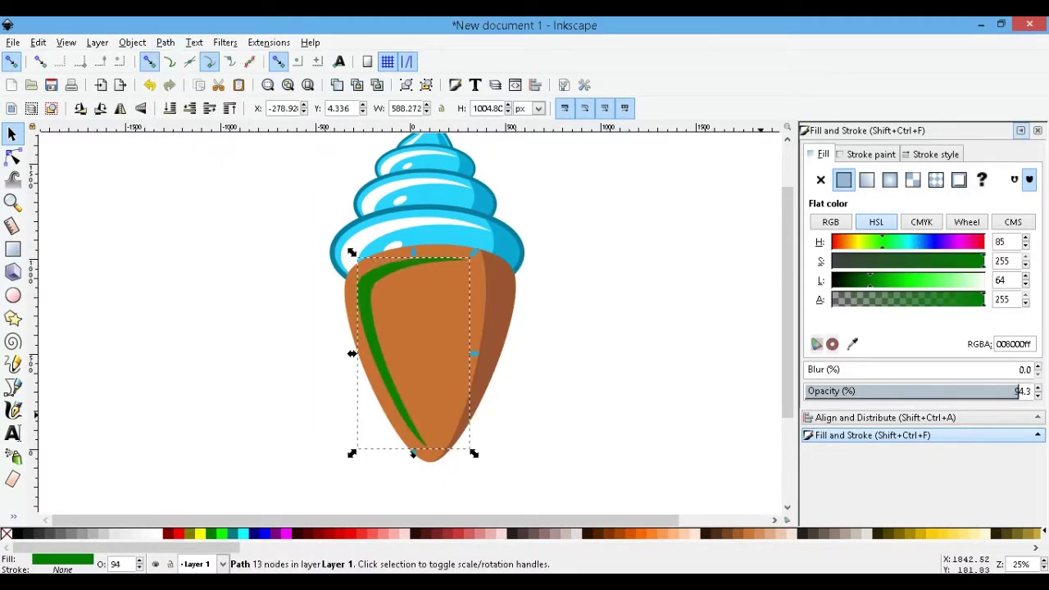
key(d)
click(426, 344)
right_click(437, 333)
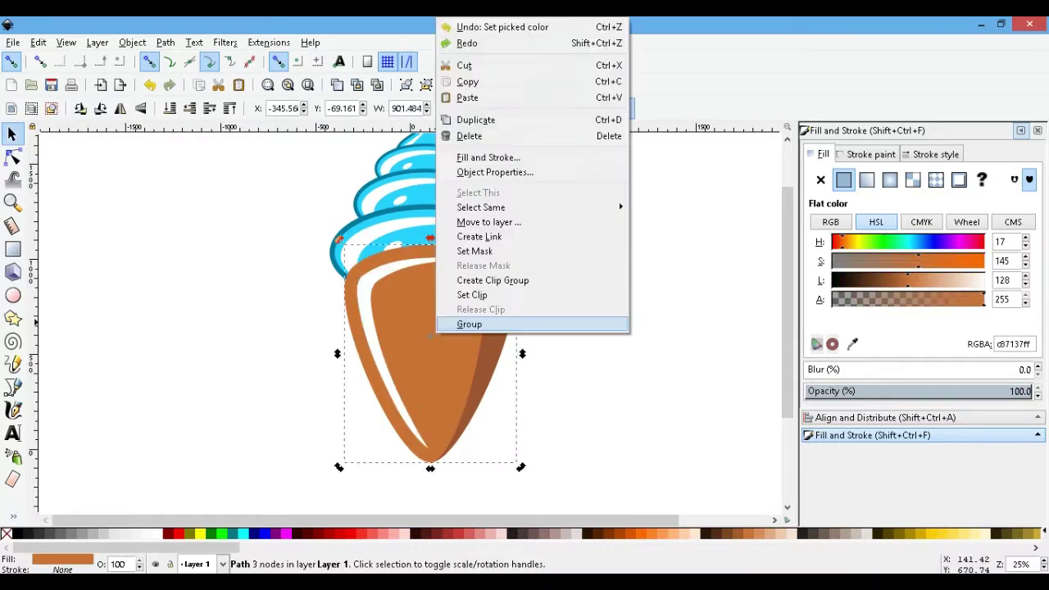
click(449, 323)
Step: Colour the cone red and add a slightly widened blue duplicate on top
click(178, 533)
key(ctrl+d)
click(264, 533)
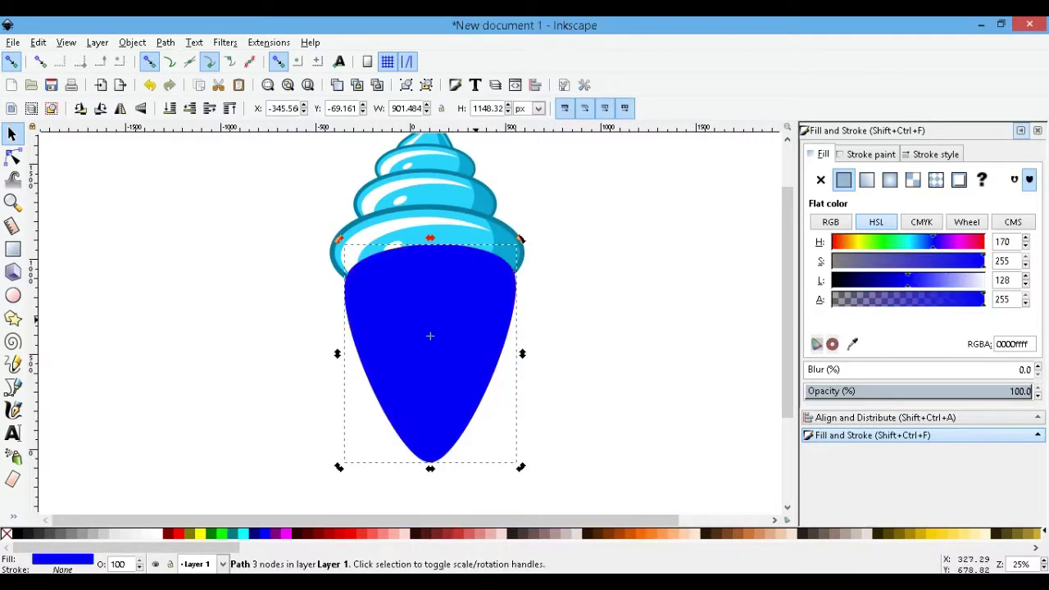
drag(522, 353, 521, 358)
Step: Cut a thin red band from the cone, fit it onto the cone, and duplicate it lower down
key(Escape)
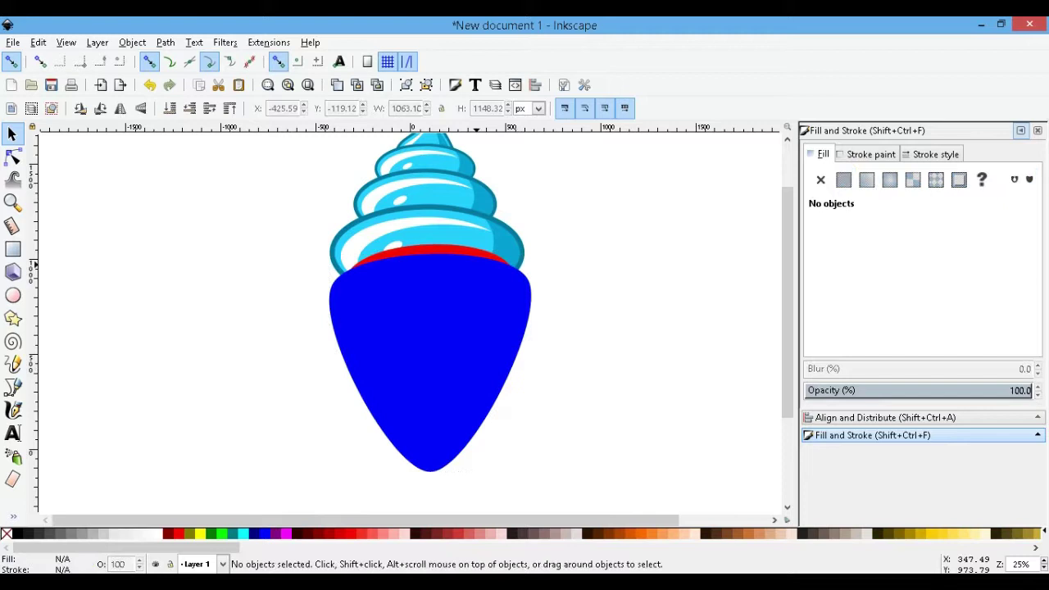
key(ctrl+minus)
drag(346, 257, 447, 296)
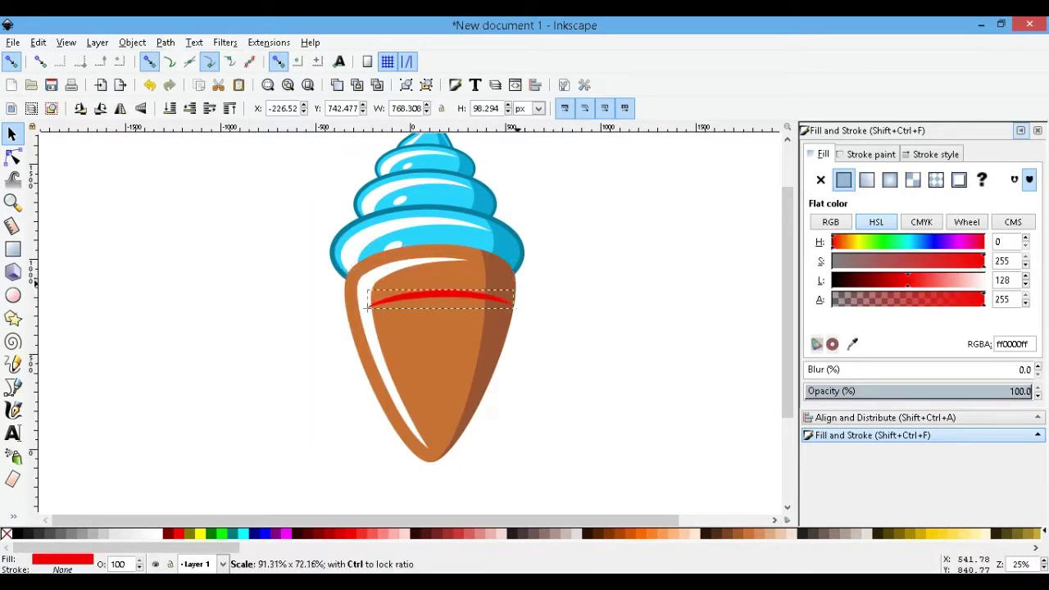
key(Escape)
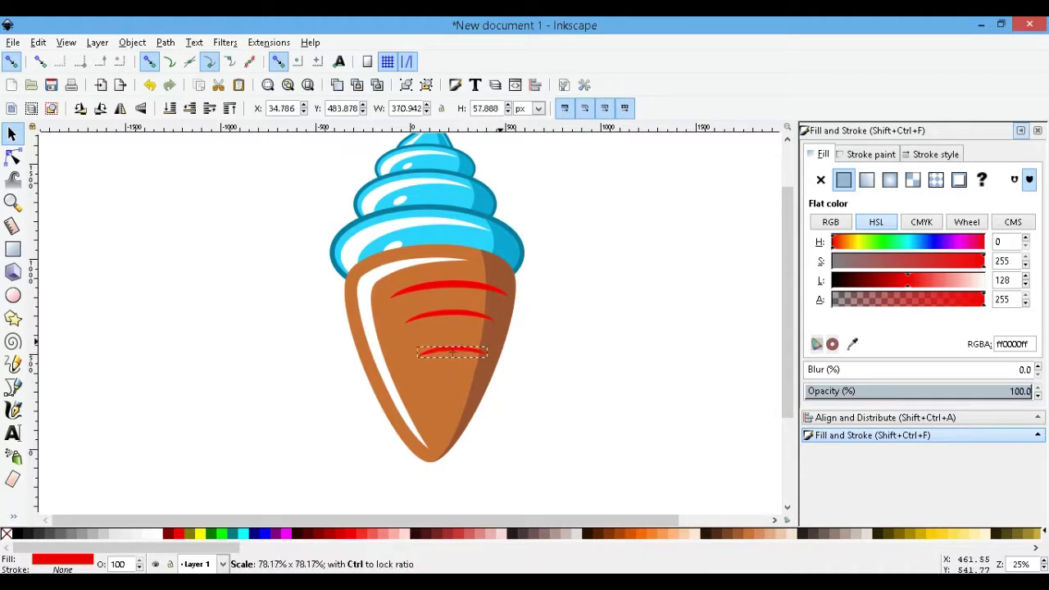
click(494, 354)
key(ctrl+d)
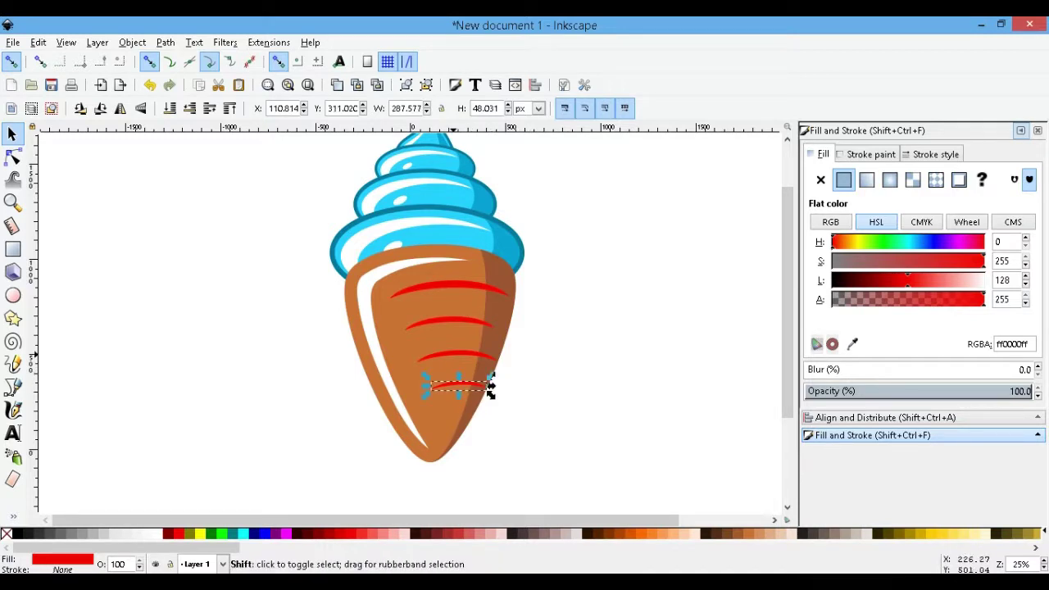
Step: Recolour the red bands darker brown and lower the cone beneath them
click(490, 390)
click(459, 426)
key(Escape)
click(434, 426)
key(Home)
click(189, 108)
click(189, 108)
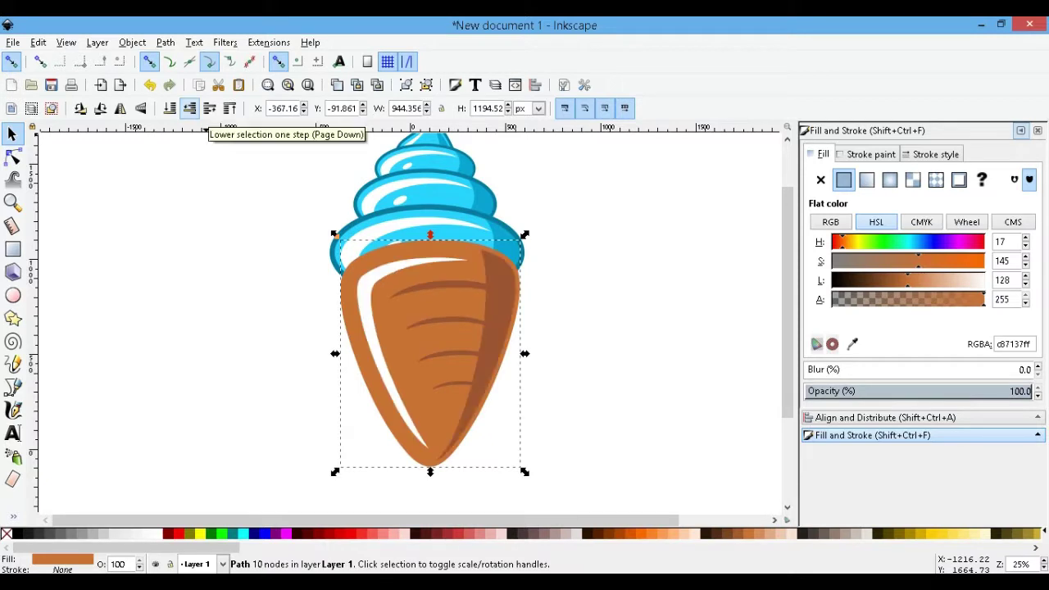
Step: Colour the cone copy deep brown with the dropper and try intersecting it with the cream
click(852, 343)
click(504, 344)
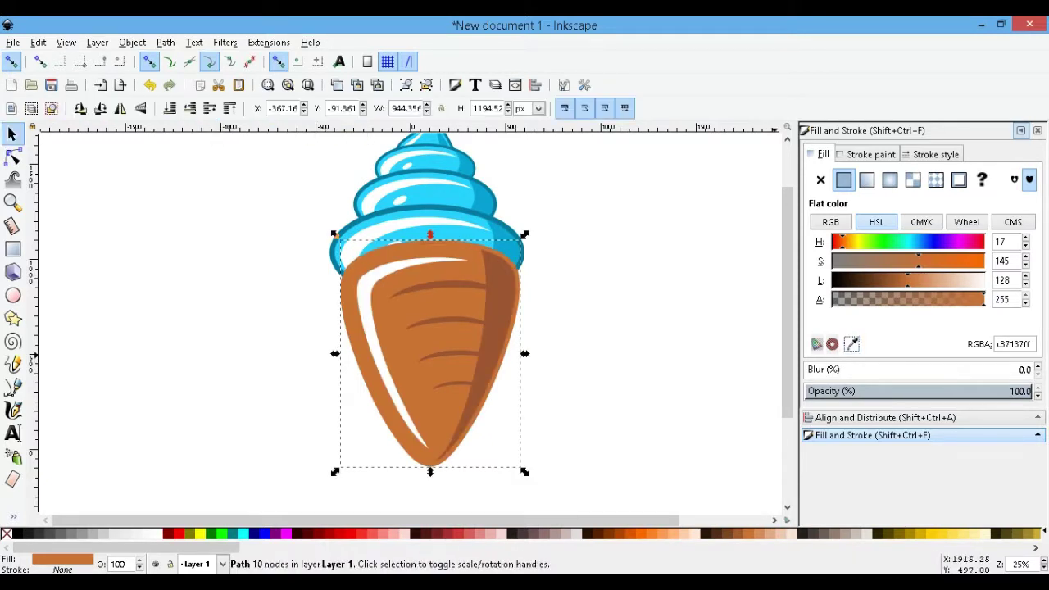
shift+click(519, 254)
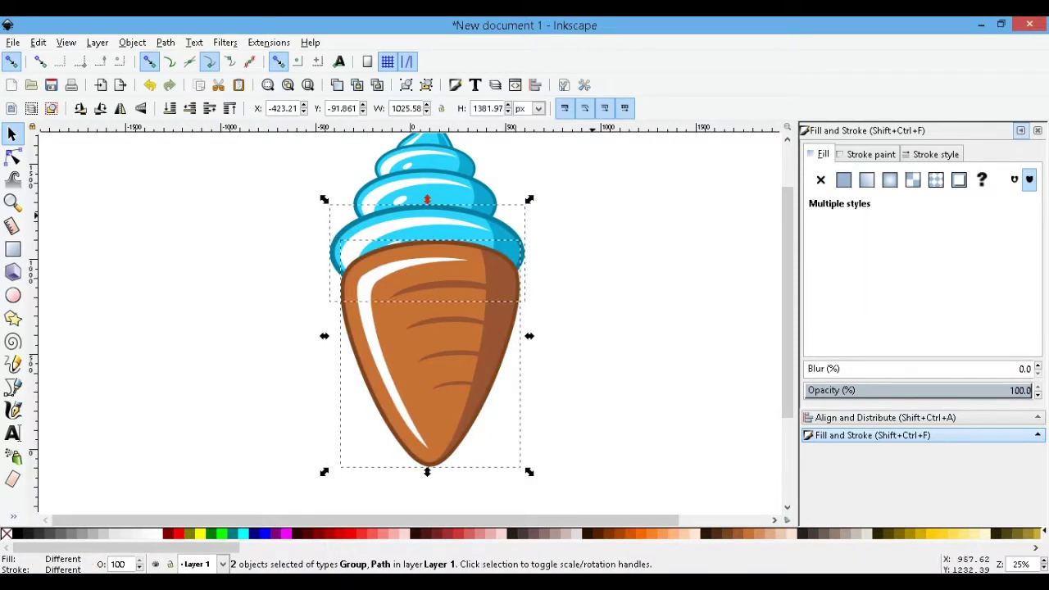
click(165, 42)
click(199, 164)
click(429, 304)
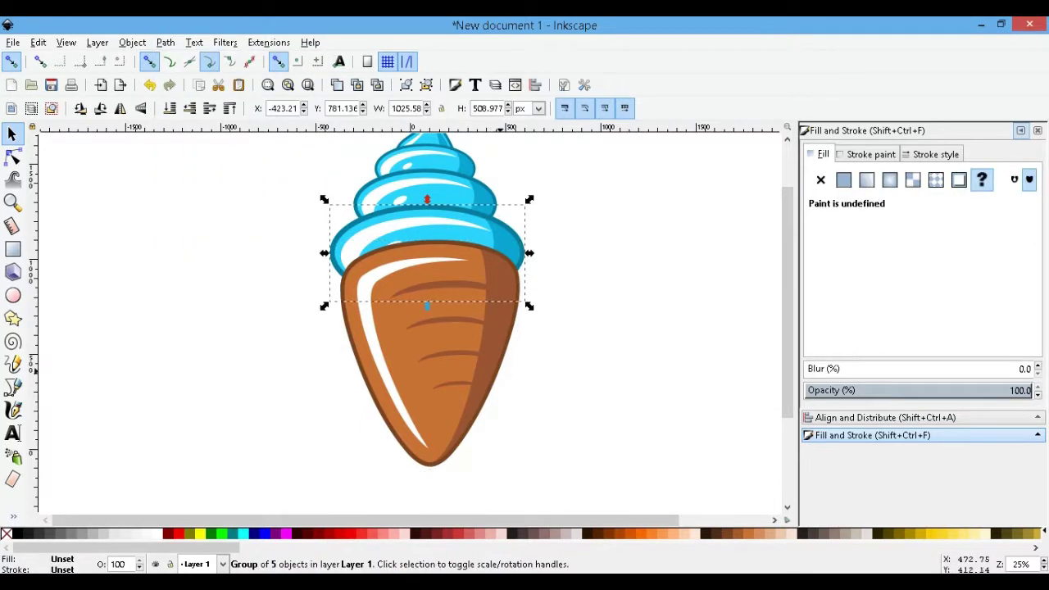
click(424, 356)
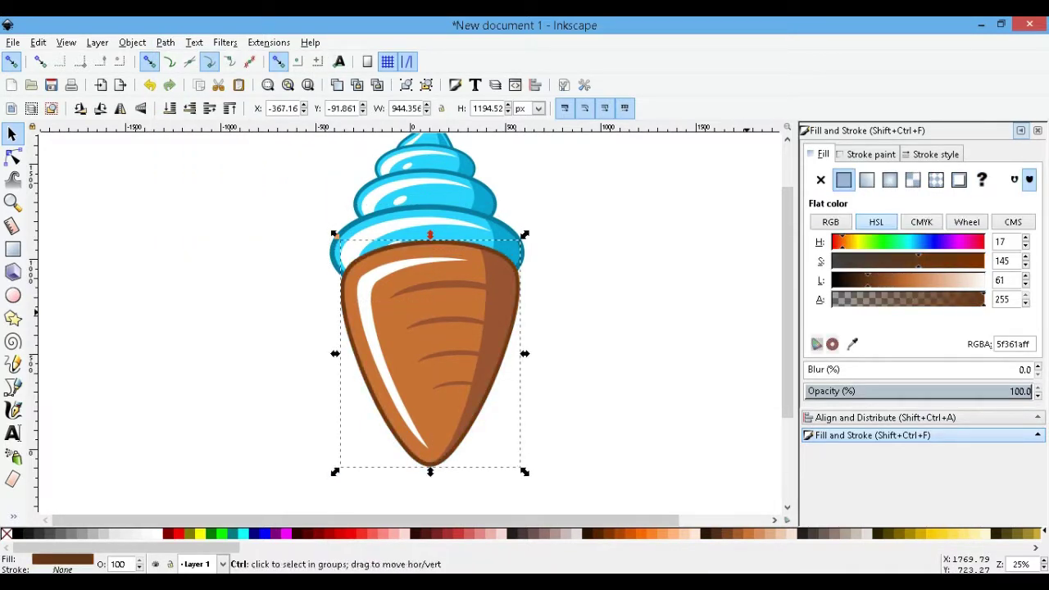
Step: Select the cone's outline, waffle lines and highlight pieces together
click(577, 264)
click(475, 410)
click(578, 265)
shift+click(503, 317)
shift+click(345, 293)
shift+click(381, 369)
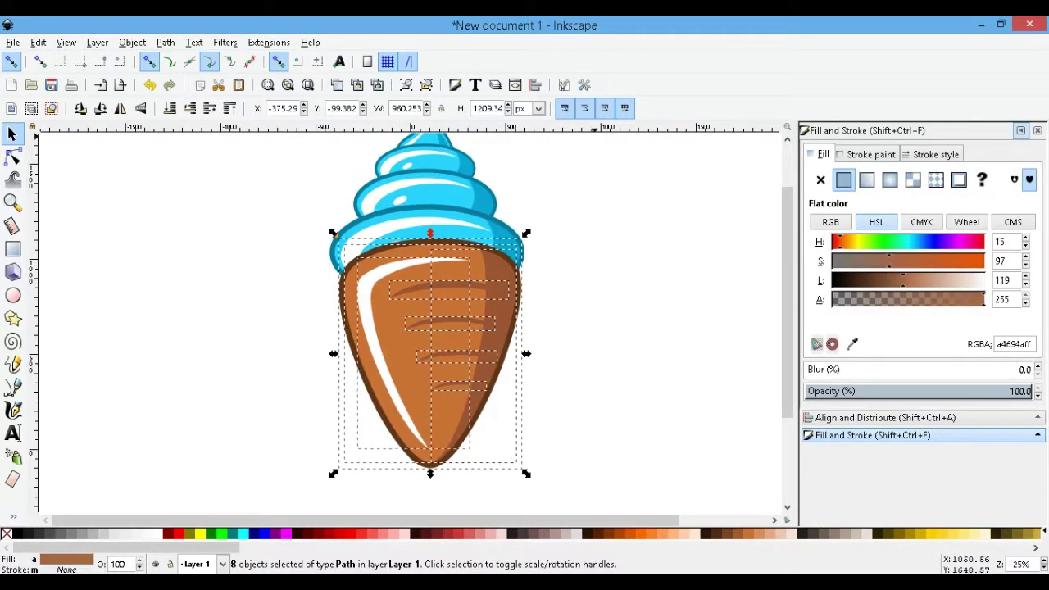
key(Escape)
Step: Group the eight cone pieces and move the group down-left under the cream
drag(562, 328, 487, 339)
click(368, 297)
drag(371, 297, 432, 344)
key(ctrl+g)
drag(431, 236, 425, 250)
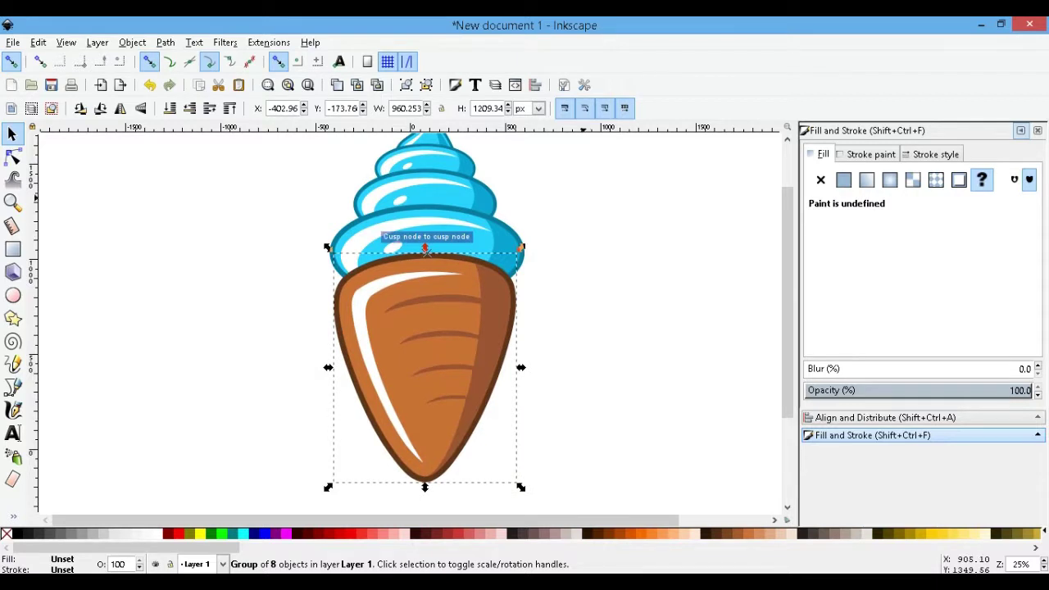
key(ctrl+shift+a)
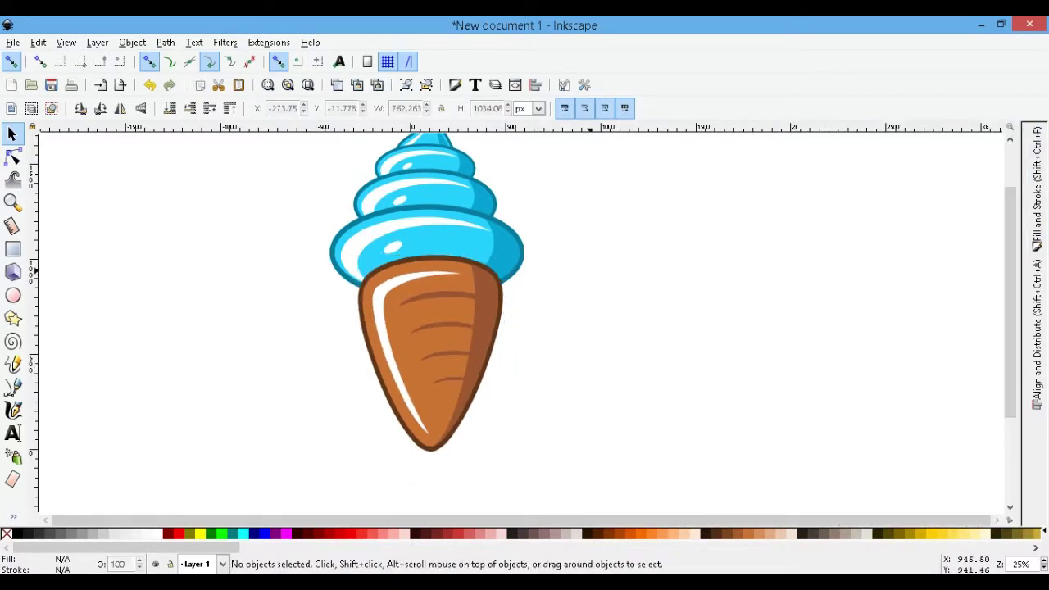
Step: Stretch the cone group wider to the left, centre the cream over it, and shift everything left
key(Tab)
key(Right)
key(Right)
key(Right)
key(Right)
key(Right)
key(Right)
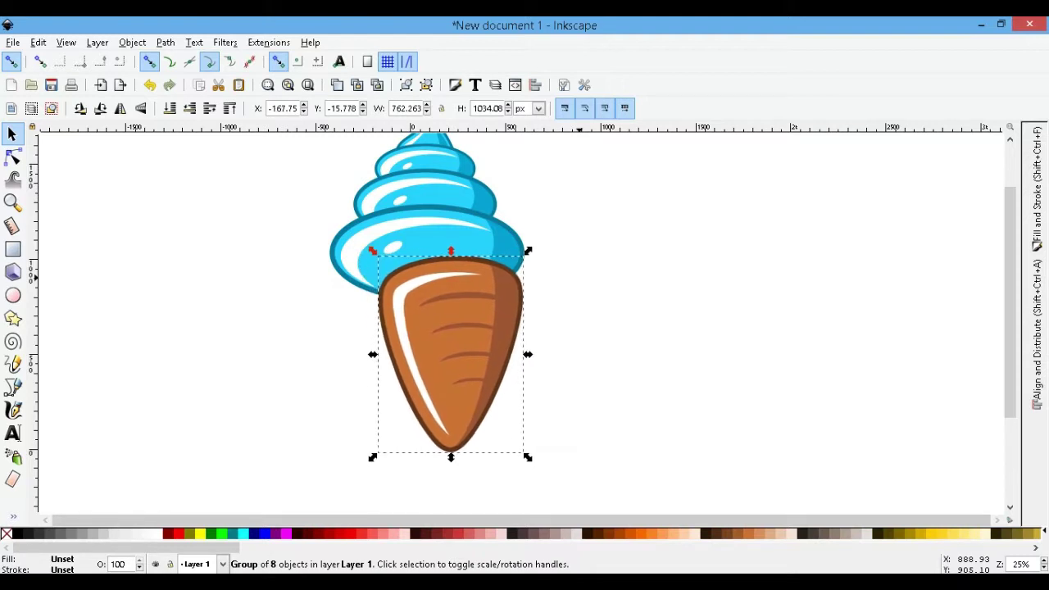
drag(372, 354, 364, 354)
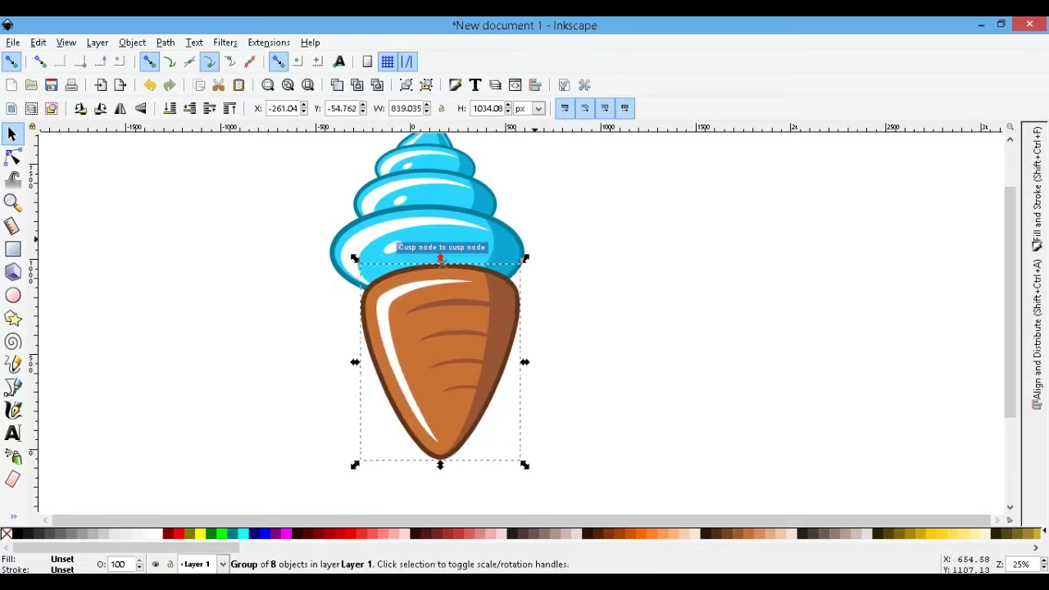
shift+click(393, 230)
click(1036, 188)
click(949, 203)
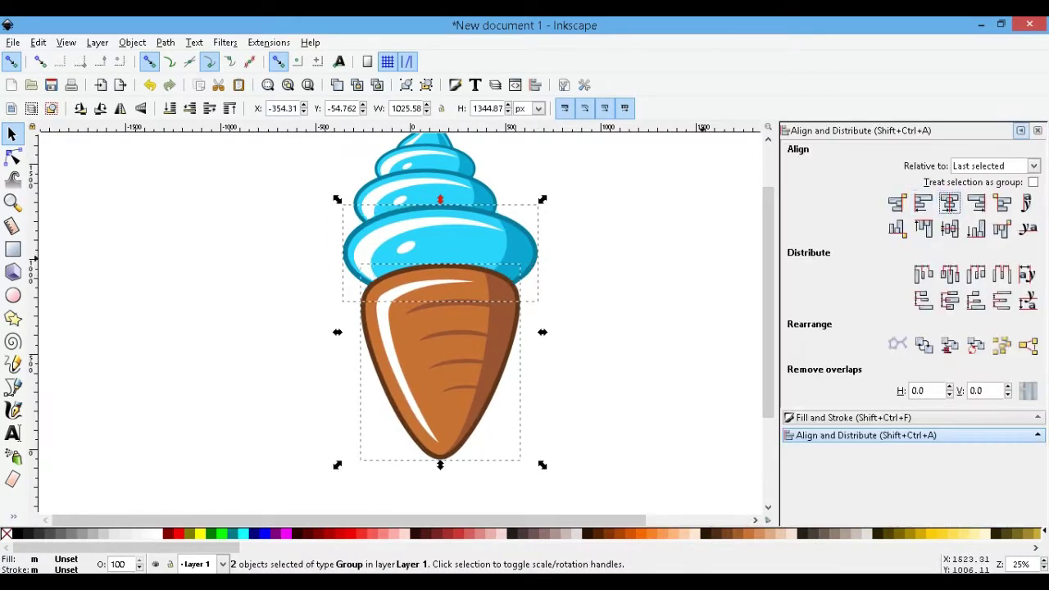
key(shift+Left)
key(shift+Left)
key(shift+Left)
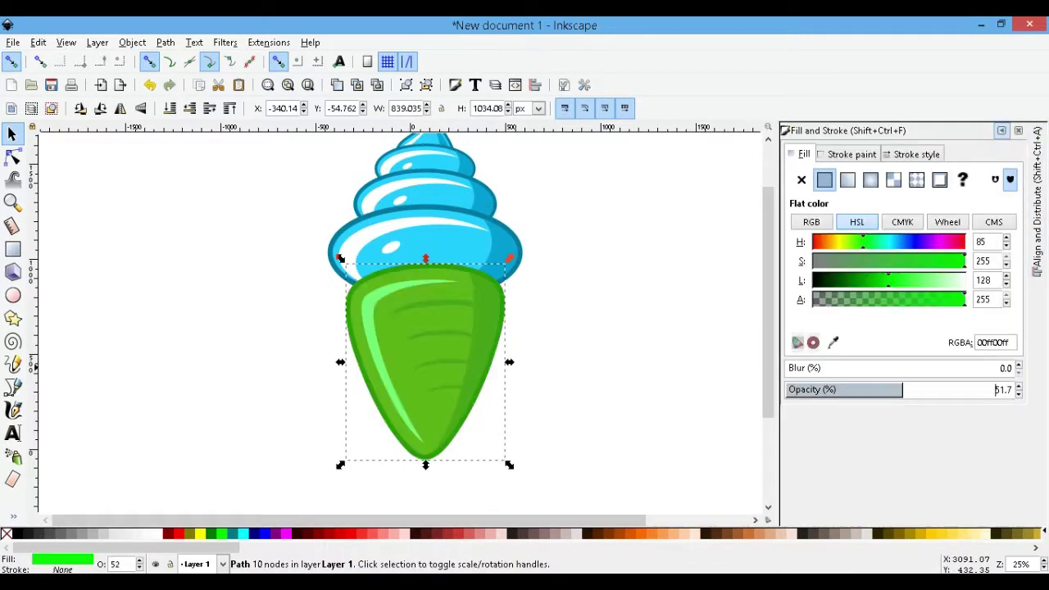
Step: Outset the green cone copy to enlarge it
click(165, 41)
click(197, 285)
right_click(438, 331)
key(Escape)
key(ctrl+a)
key(Escape)
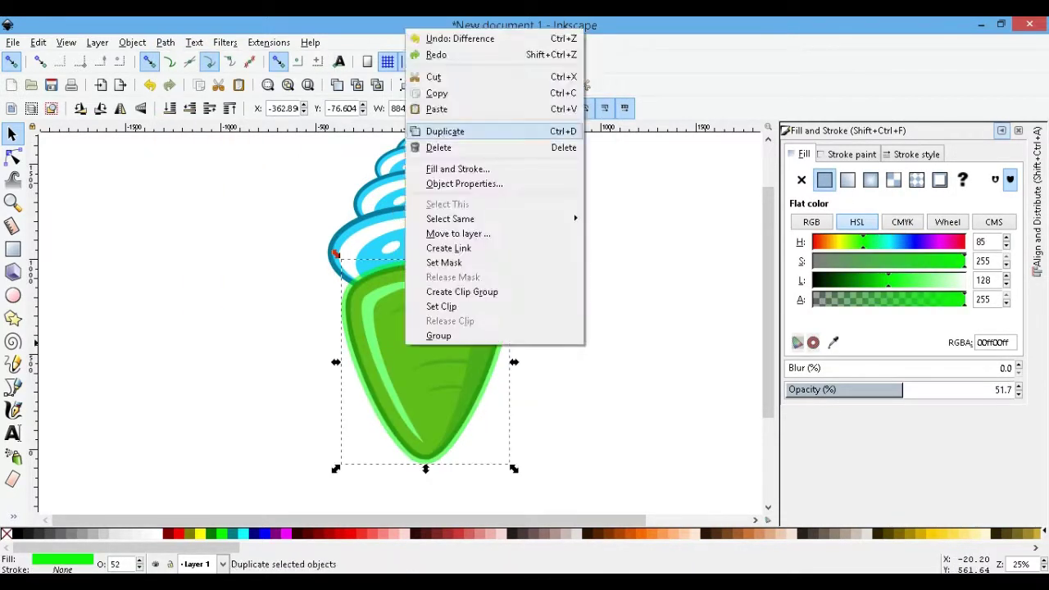
Step: Subtract the enlarged cone copy from the cream to cut its underside
key(ctrl+d)
click(165, 41)
click(188, 145)
right_click(414, 339)
click(459, 122)
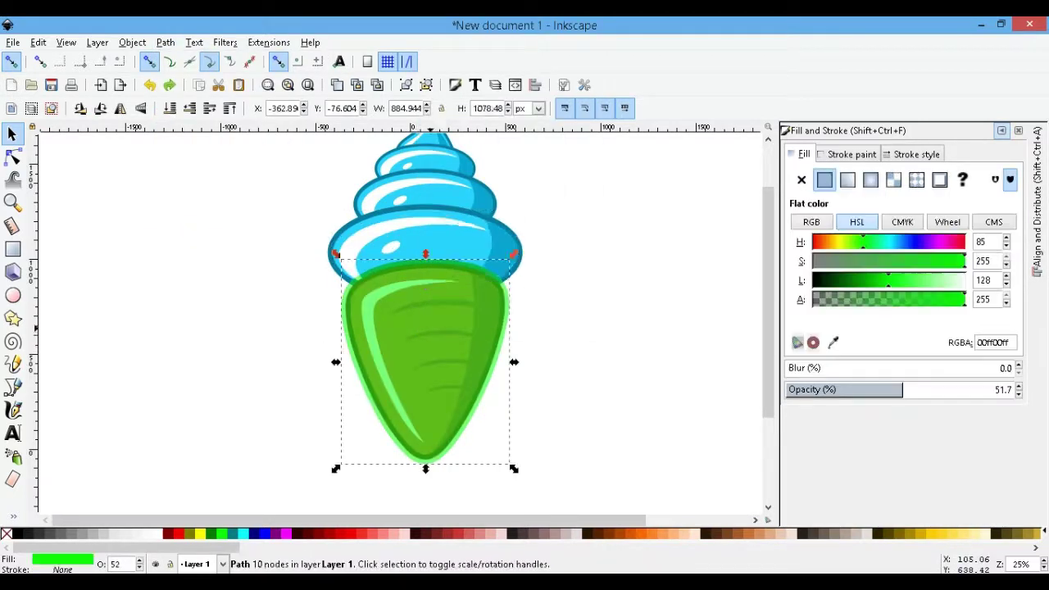
shift+click(458, 237)
click(165, 42)
click(188, 147)
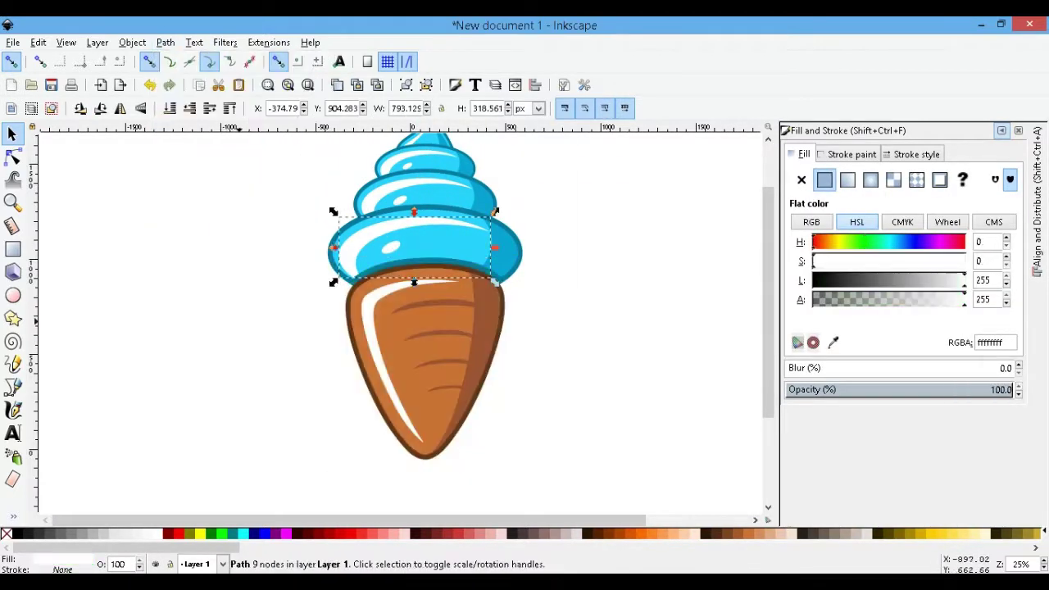
key(Escape)
Step: Draw a tall translucent green ellipse to the left of the ice cream
key(minus)
key(e)
drag(197, 250, 227, 329)
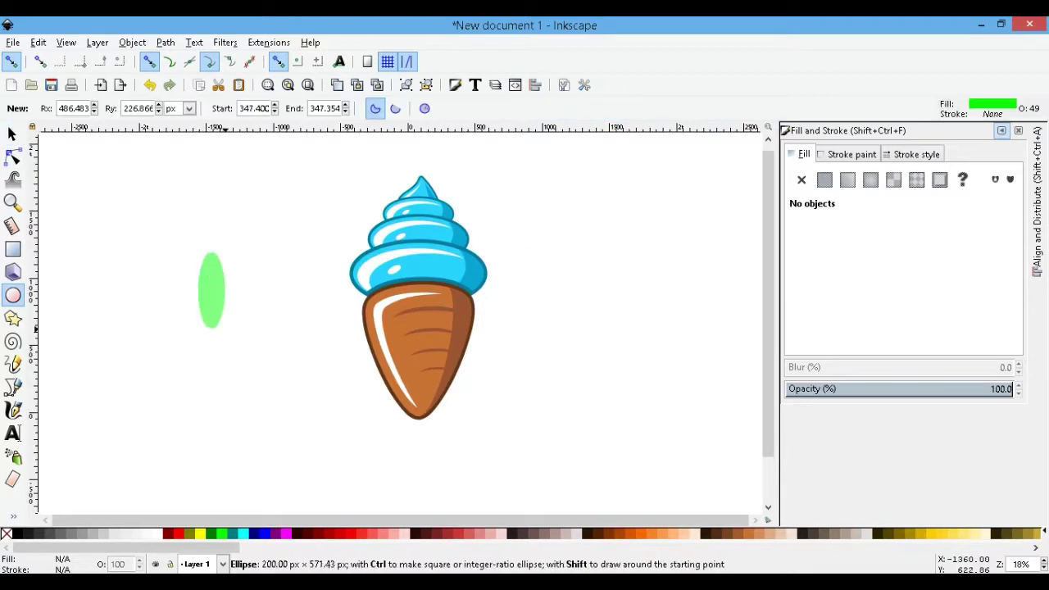
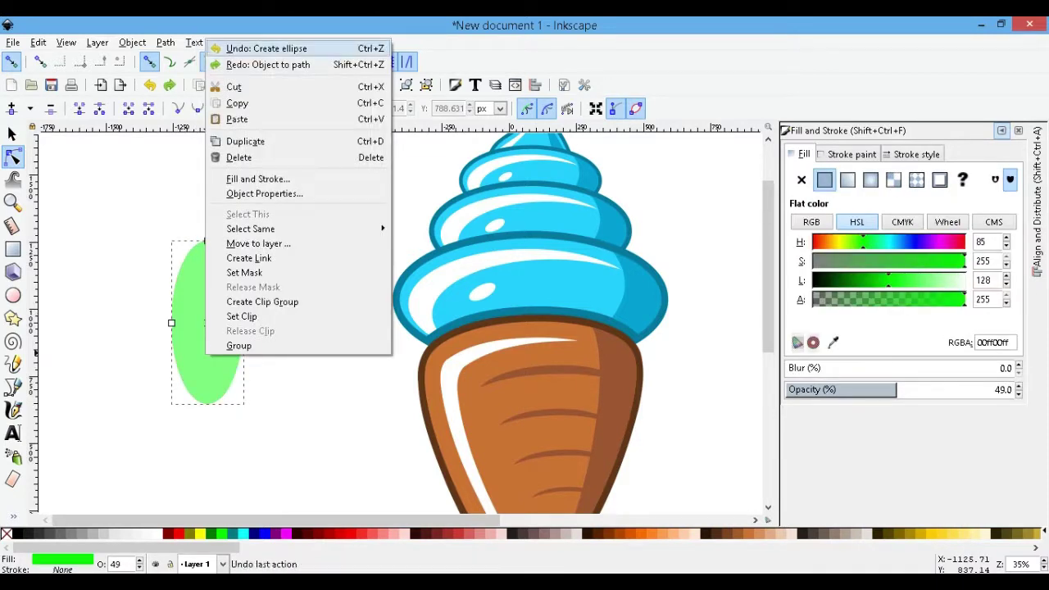
Step: Replace the previous ellipse with a tall narrow green ellipse pulled into a teardrop
click(237, 47)
key(e)
drag(195, 219, 244, 362)
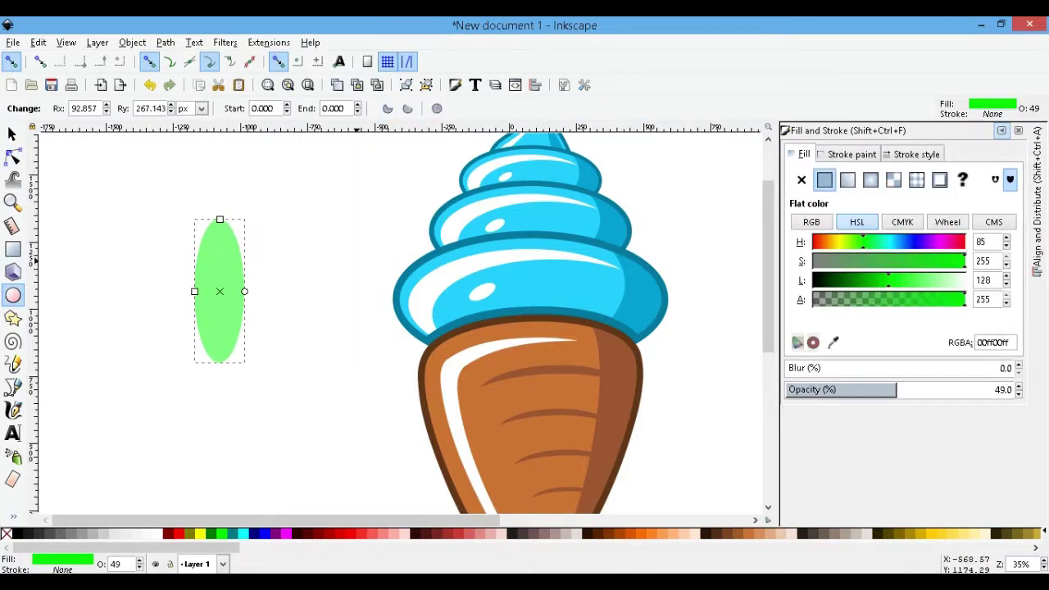
key(n)
drag(244, 291, 244, 312)
click(12, 133)
Step: Duplicate the teardrop with a blue fill, then delete that blue copy
right_click(184, 209)
click(246, 389)
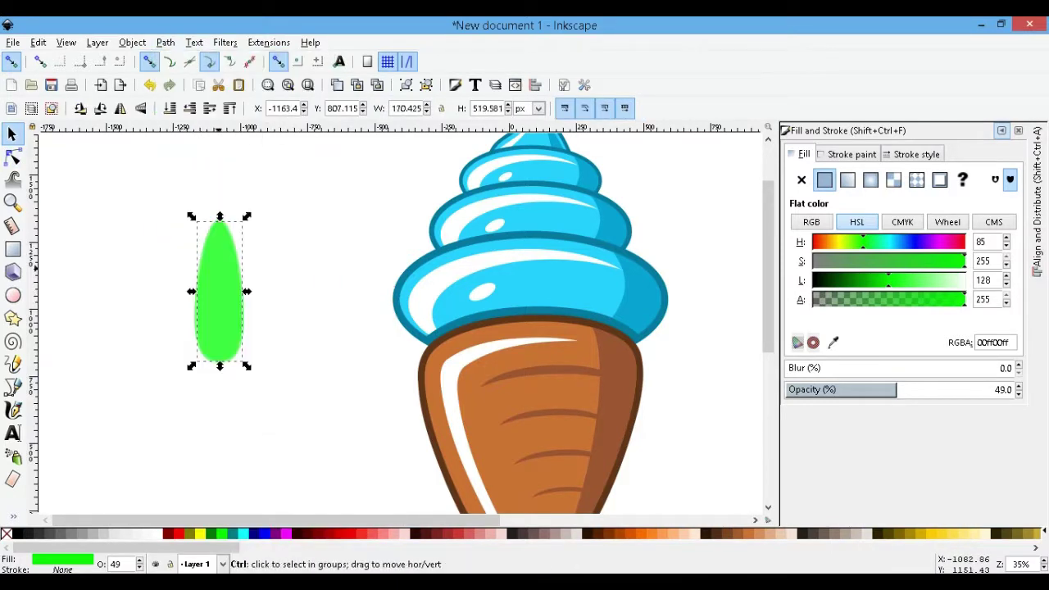
click(254, 533)
right_click(214, 289)
key(Escape)
key(Delete)
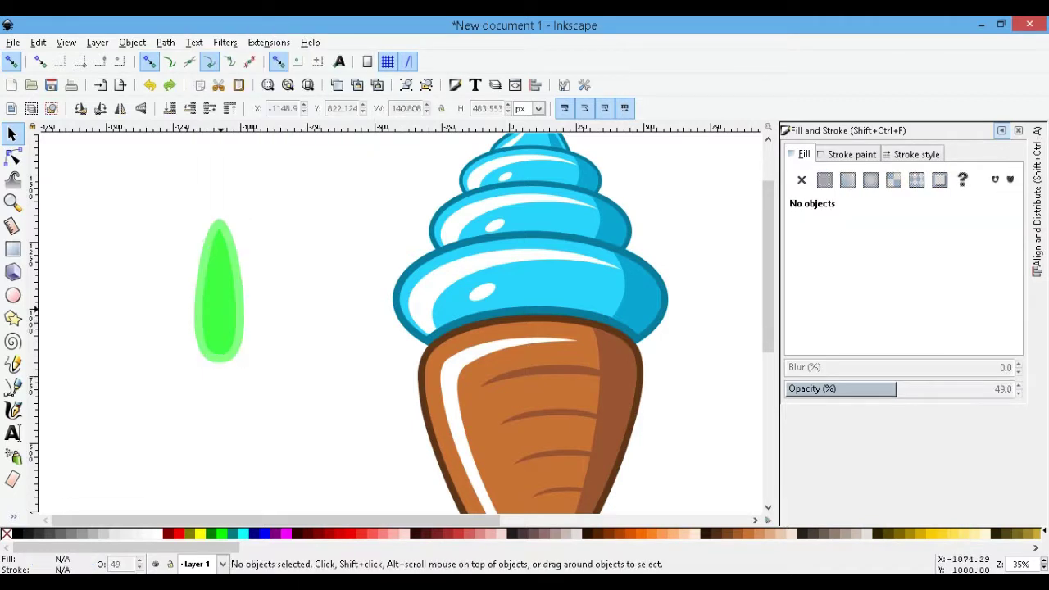
Step: Select the green teardrop, duplicate it again and fill the copy blue
right_click(216, 288)
click(257, 391)
right_click(216, 271)
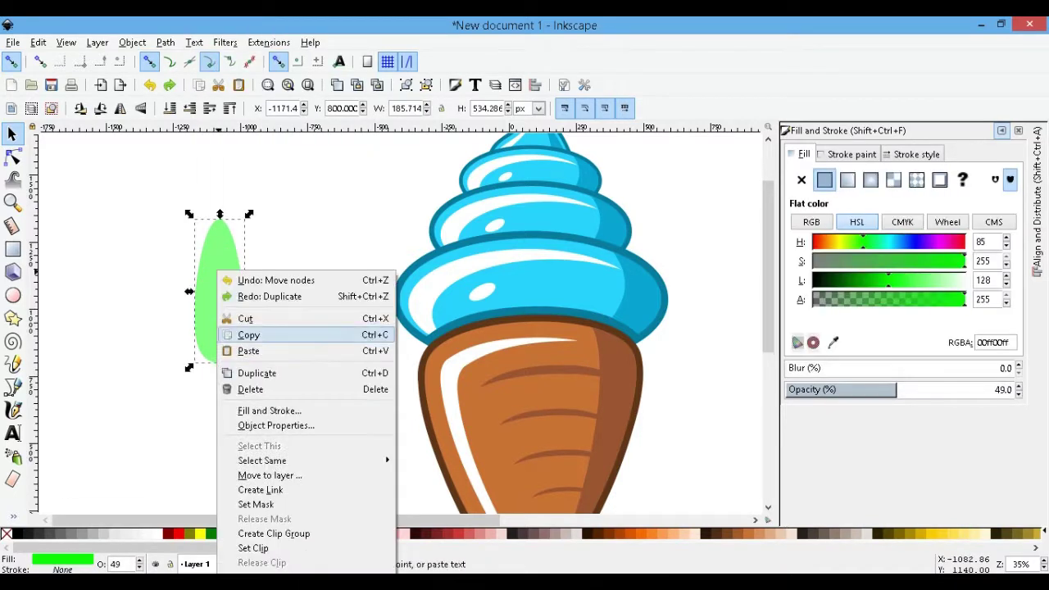
click(257, 372)
click(254, 533)
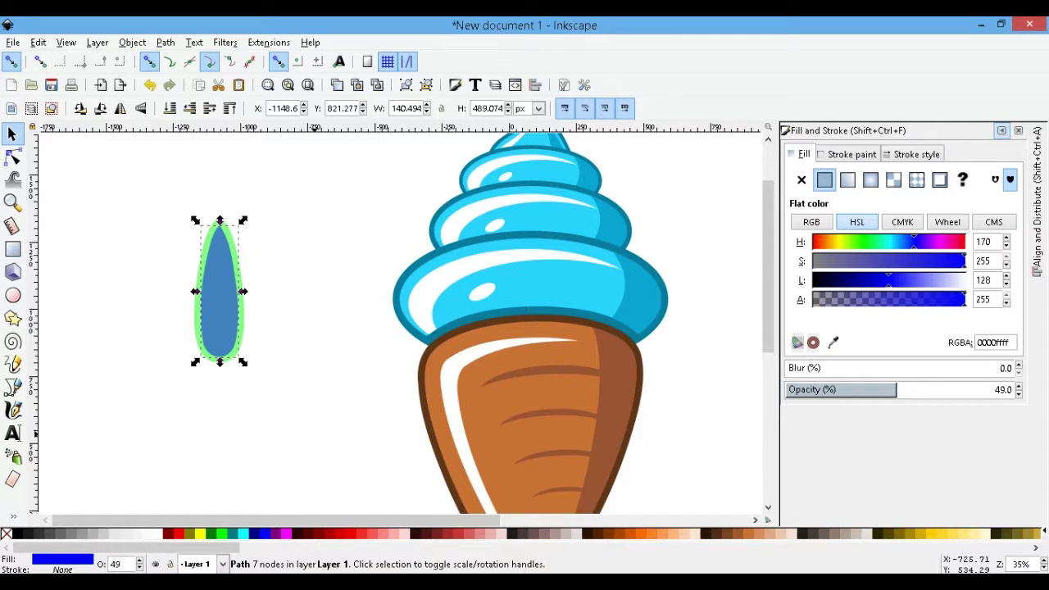
Step: Duplicate and offset the blue teardrop, then Path > Difference both into a thin crescent
right_click(220, 279)
click(254, 382)
drag(217, 283, 192, 292)
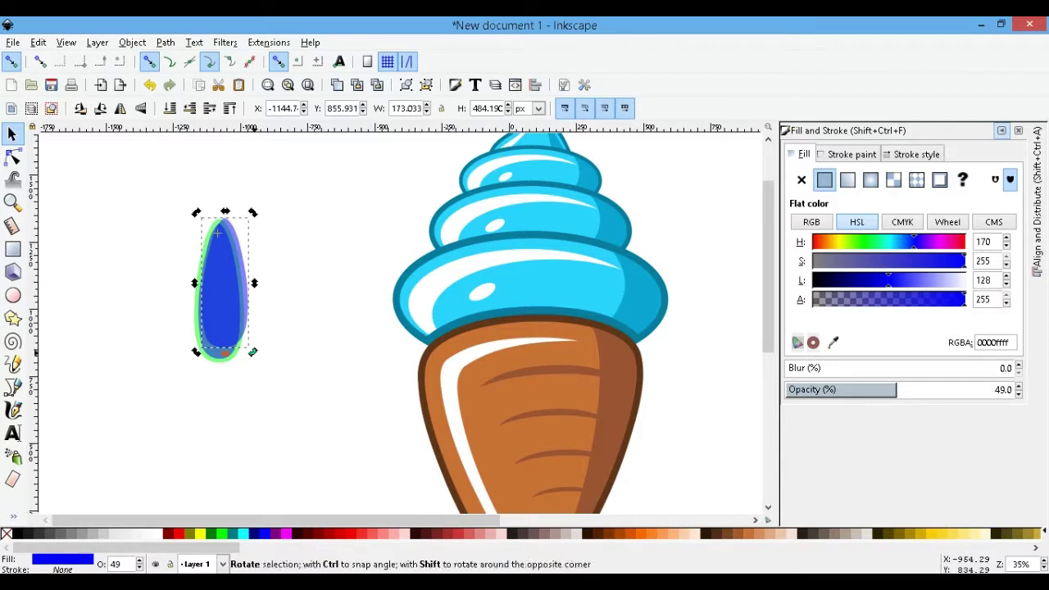
click(328, 410)
drag(164, 189, 279, 386)
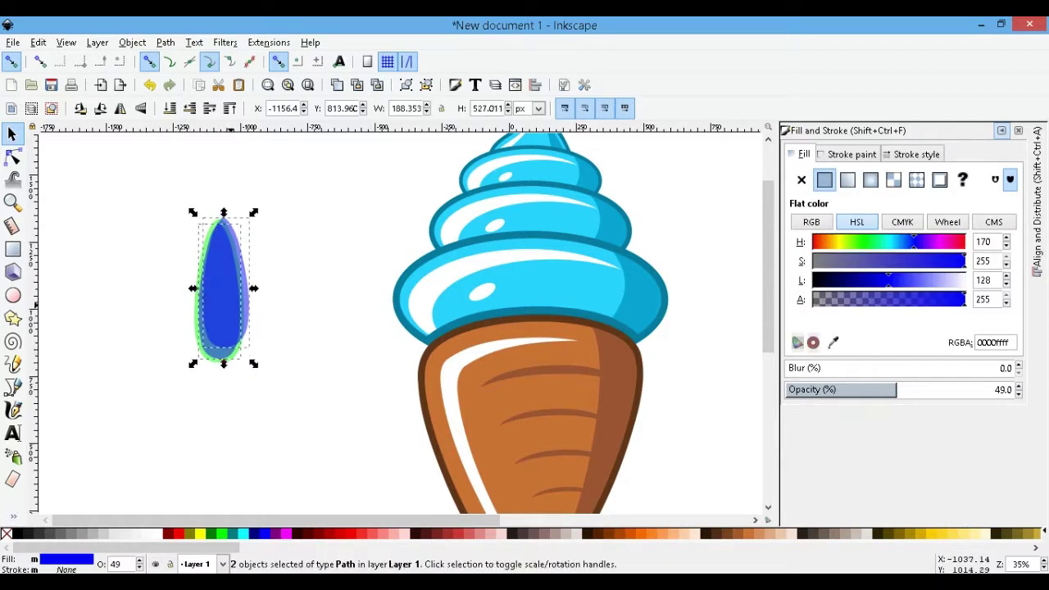
click(166, 42)
click(197, 136)
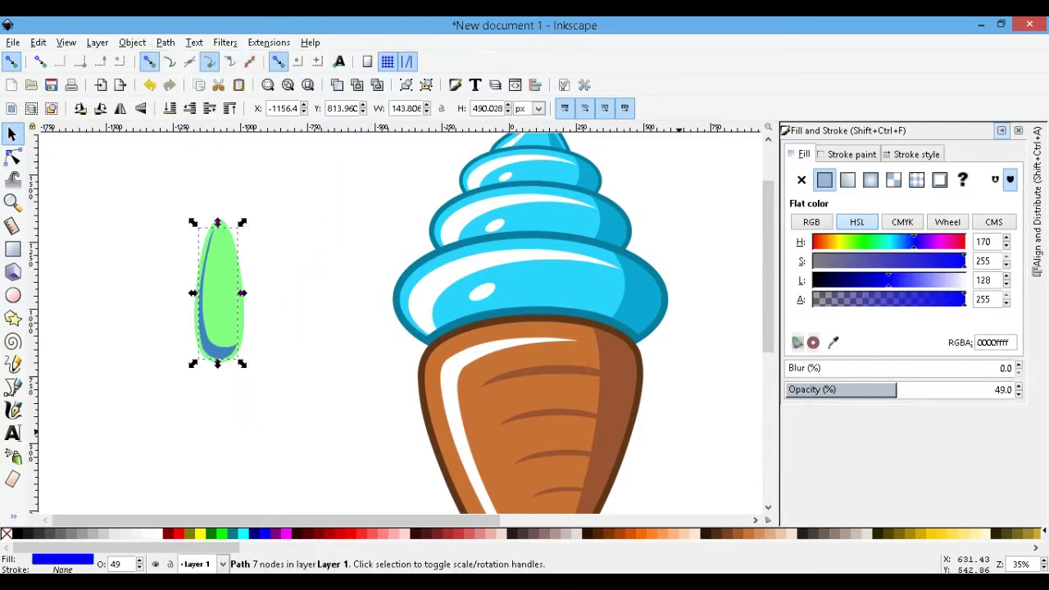
Step: Fill the crescent white and set the green teardrop's opacity to 100
click(156, 534)
click(1008, 389)
right_click(219, 290)
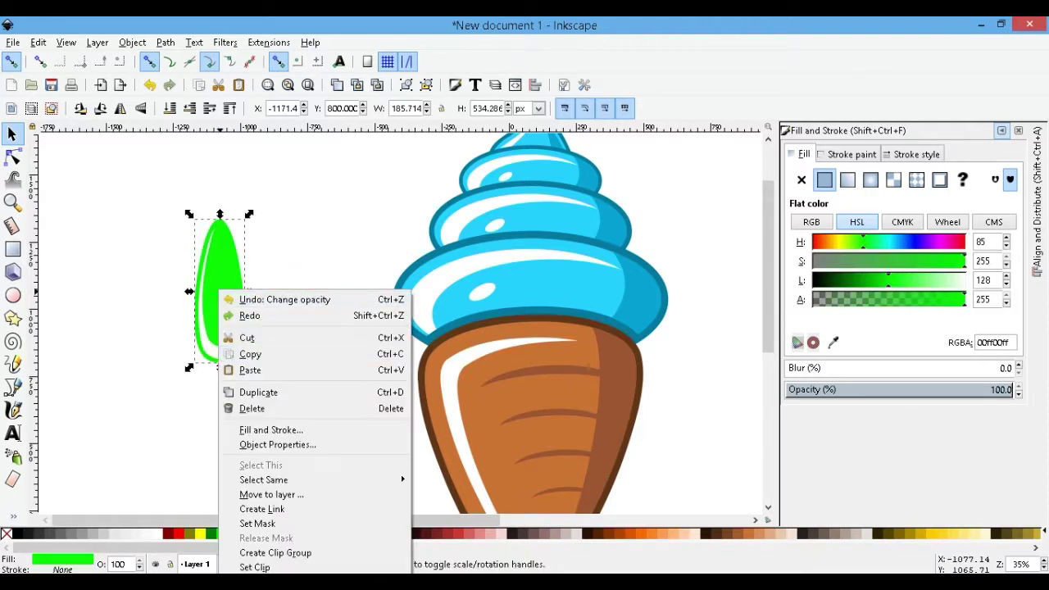
key(Escape)
key(ctrl+a)
Step: Group the drip, move it onto the cone under the scoop, shrink it, and ungroup
key(ctrl+g)
drag(218, 290, 591, 338)
drag(622, 416, 611, 374)
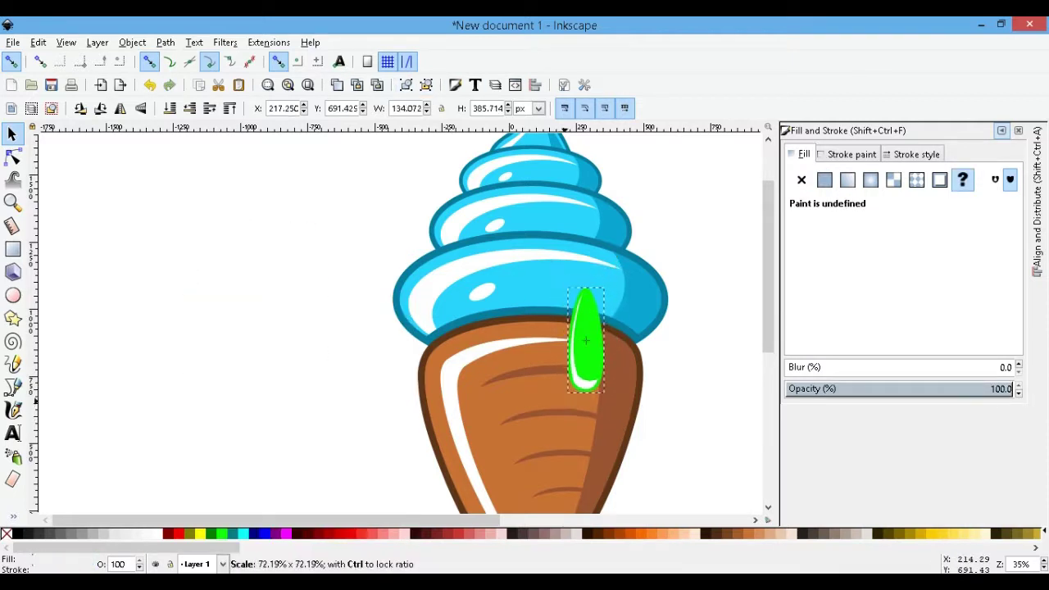
key(ctrl+shift+g)
key(Escape)
Step: Fill the outer drip shape light blue and outset it
click(594, 328)
key(d)
click(540, 221)
key(ctrl+parenright)
Step: Duplicate the drip shape, outset the copy, and colour it dark teal with the dropper
right_click(602, 338)
click(647, 125)
click(166, 42)
click(246, 304)
click(254, 533)
key(d)
click(665, 315)
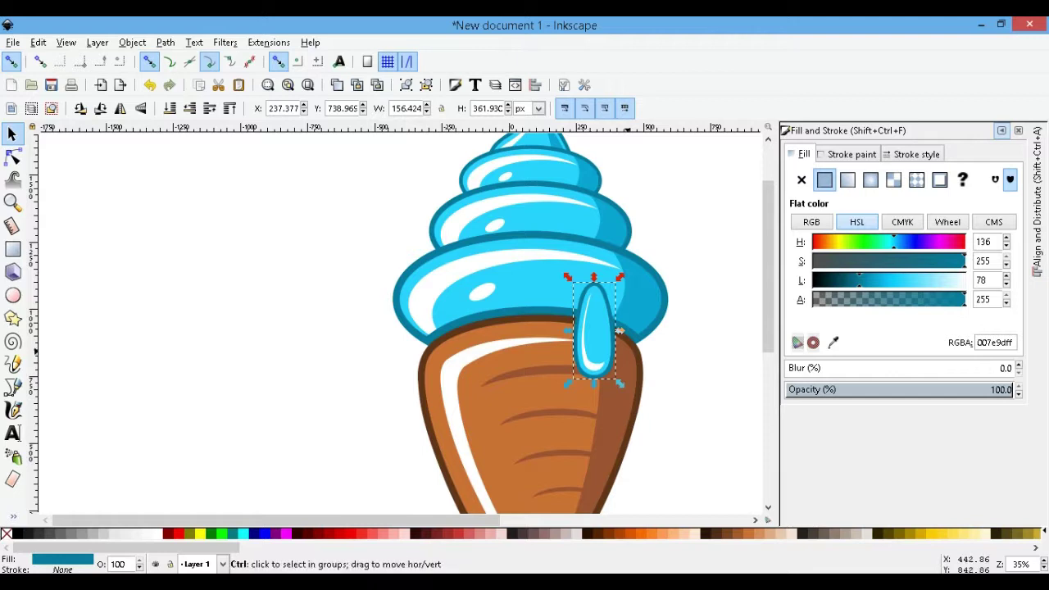
Step: Move the second drip right of the first and give it the scoop's blue with the dropper
key(Escape)
drag(574, 312, 623, 377)
mouse_move(596, 336)
mouse_down()
mouse_move(723, 347)
mouse_move(662, 371)
mouse_up()
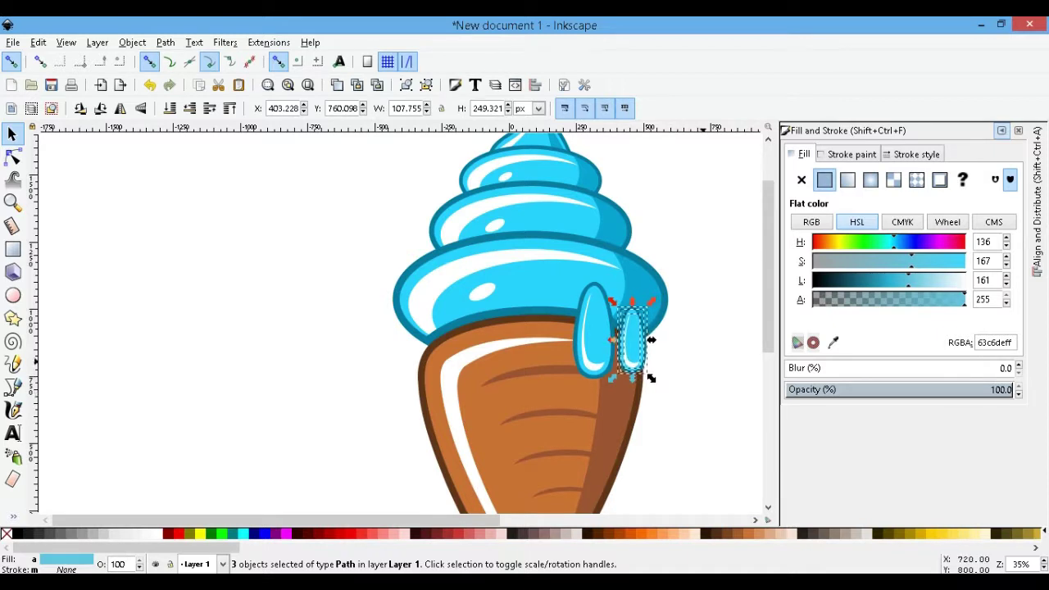
key(d)
click(633, 344)
alt+click(633, 344)
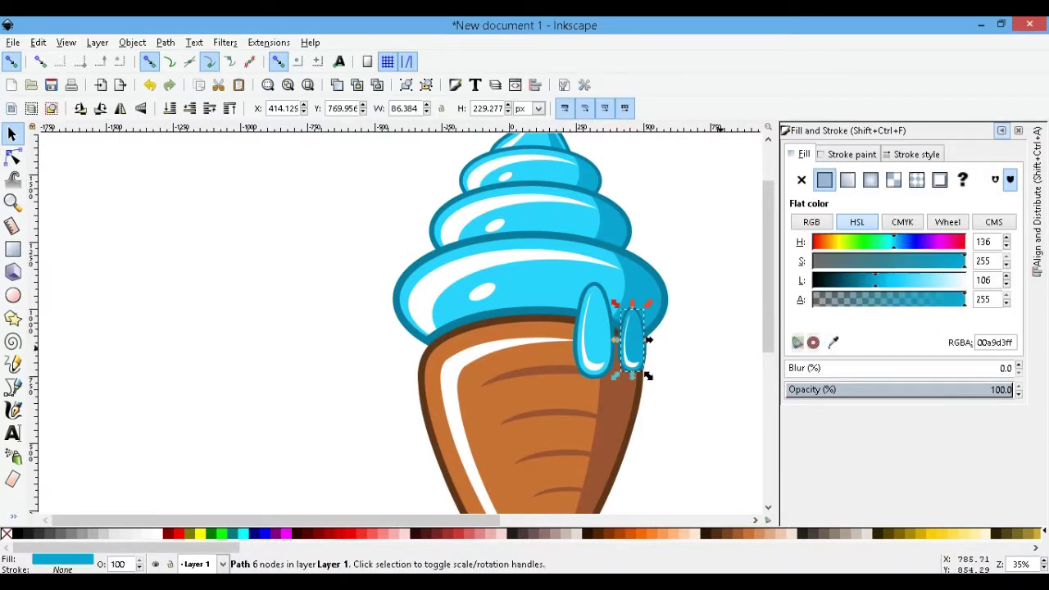
key(Escape)
Step: Duplicate the scoop's lower swirl, try Path > Difference, then undo the subtraction
click(507, 287)
key(ctrl+d)
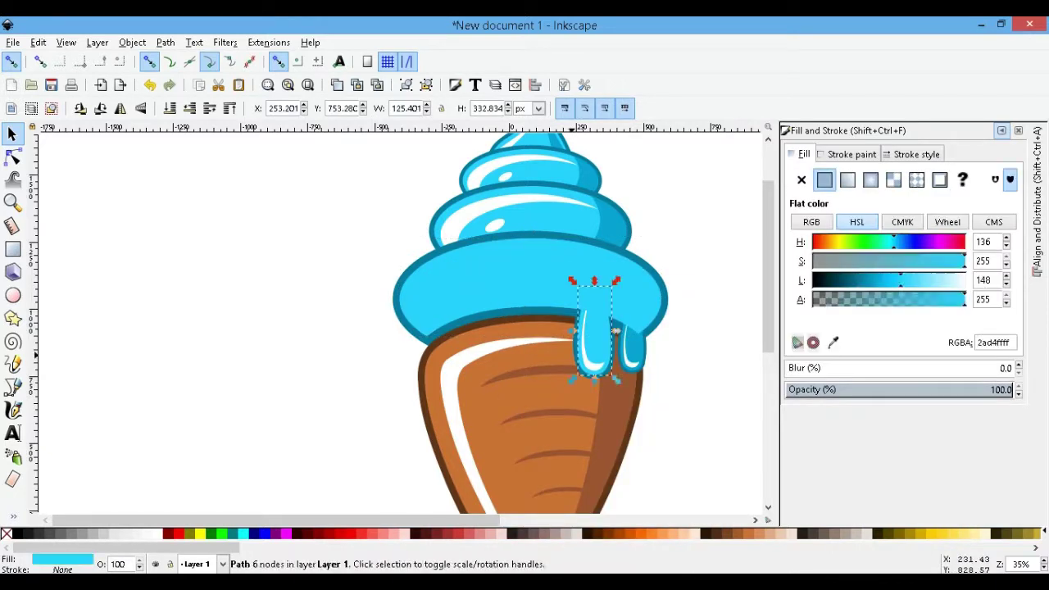
click(166, 41)
click(189, 144)
right_click(529, 281)
click(582, 289)
right_click(535, 280)
right_click(453, 291)
Step: Raise the hidden white highlight shapes to the top, then view the whole ice cream drawing
click(623, 352)
scroll(398, 341, up, 1)
scroll(398, 341, up, 1)
click(446, 385)
shift+click(459, 410)
key(Home)
key(Escape)
scroll(546, 419, down, 4)
key(ctrl+a)
key(Escape)
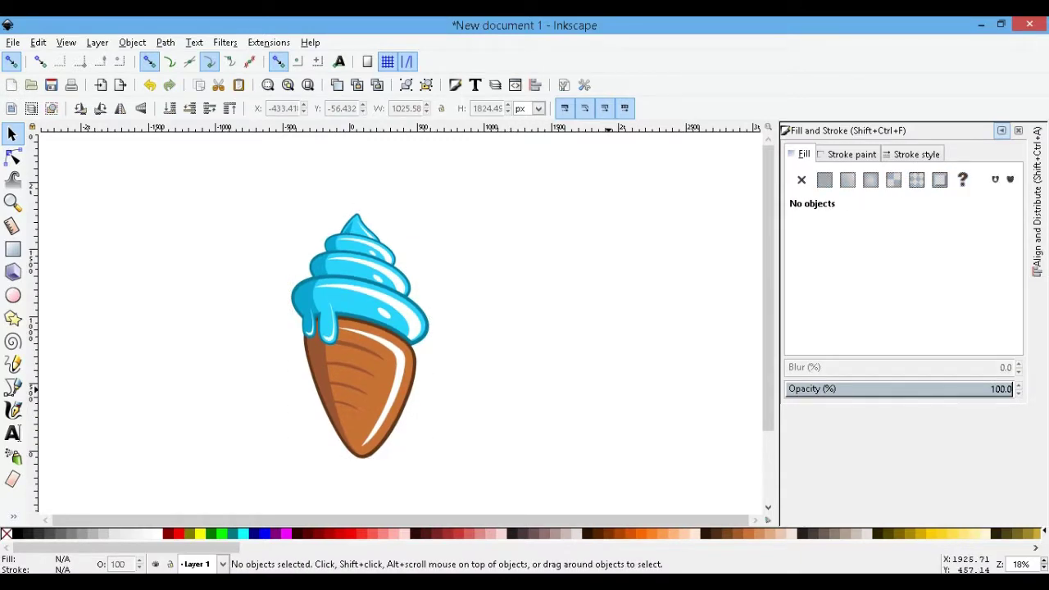